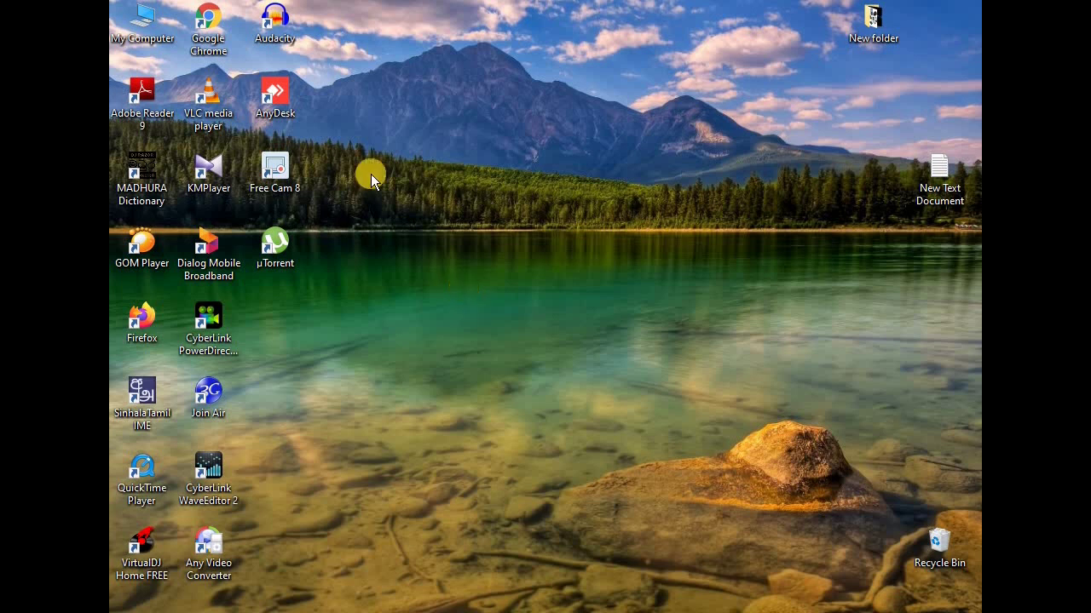
Launch Chrome, maximize the window and search for 'paypal'.
double_click(208, 24)
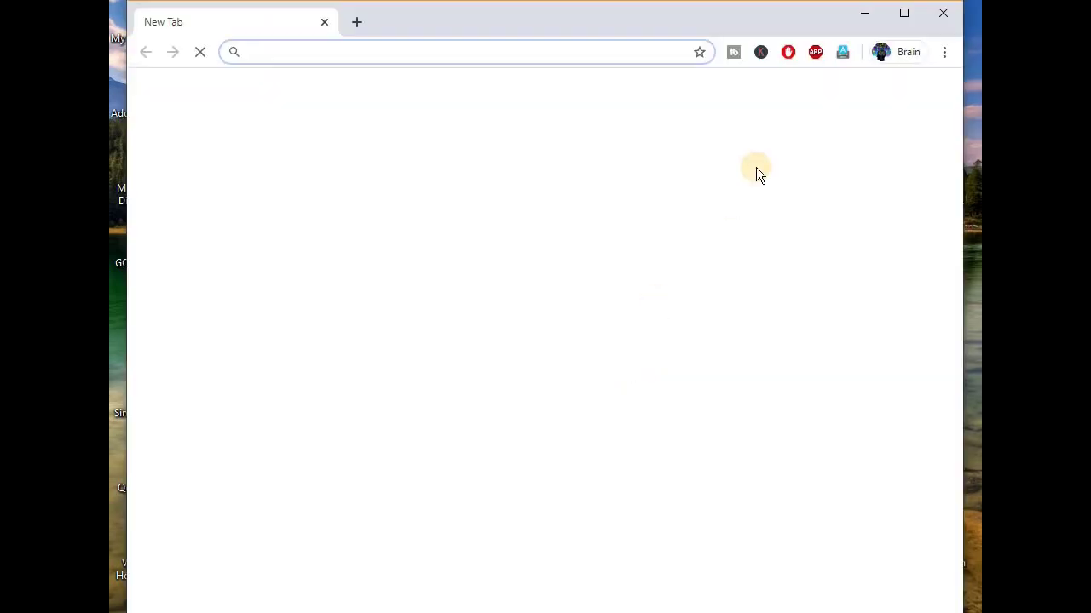
click(904, 12)
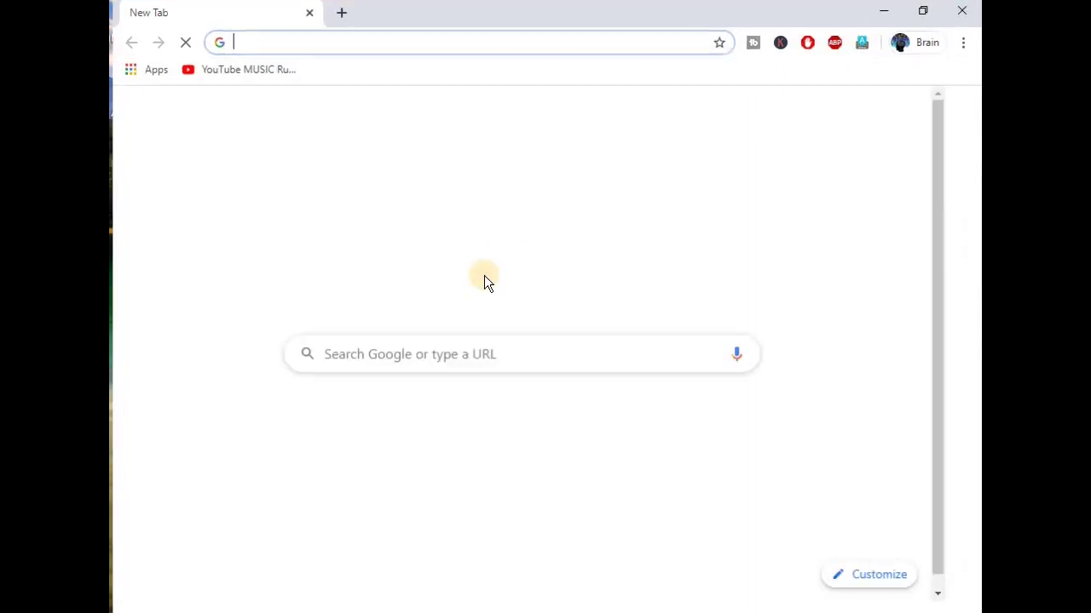
click(435, 358)
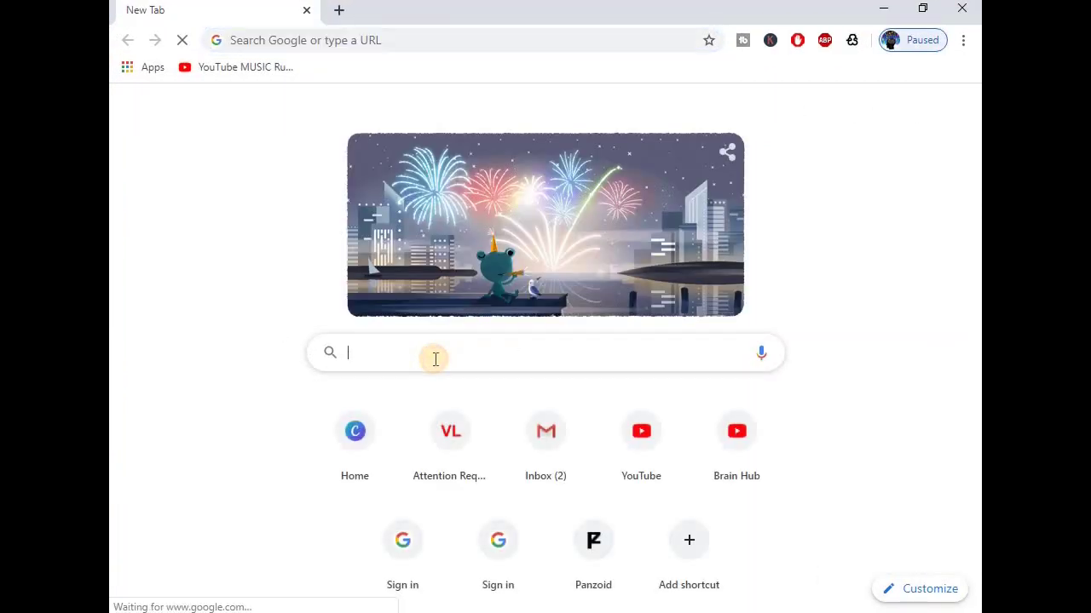
text(paypal)
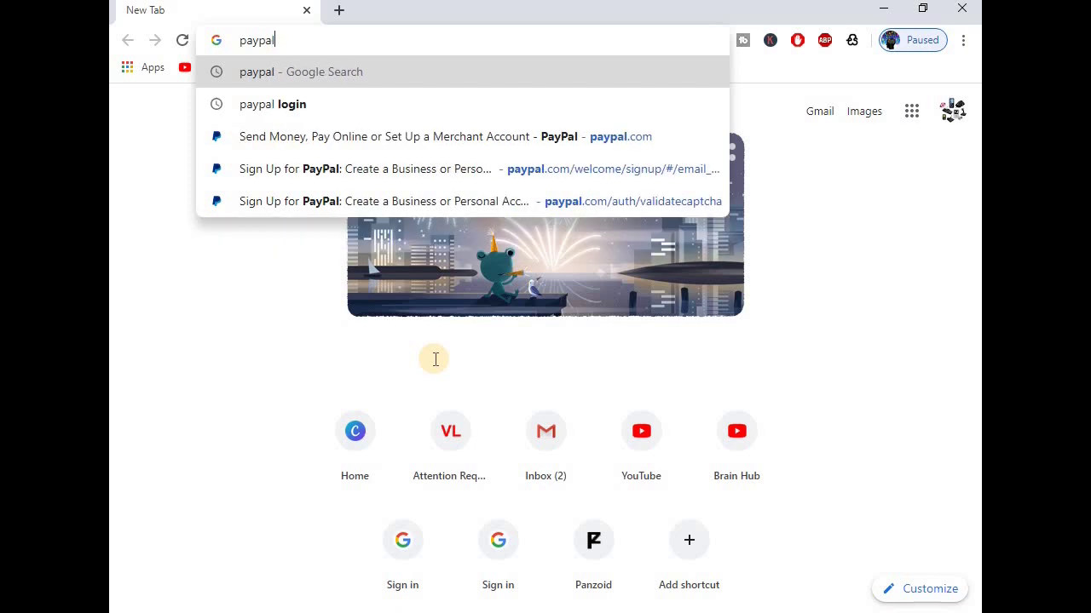
key(Return)
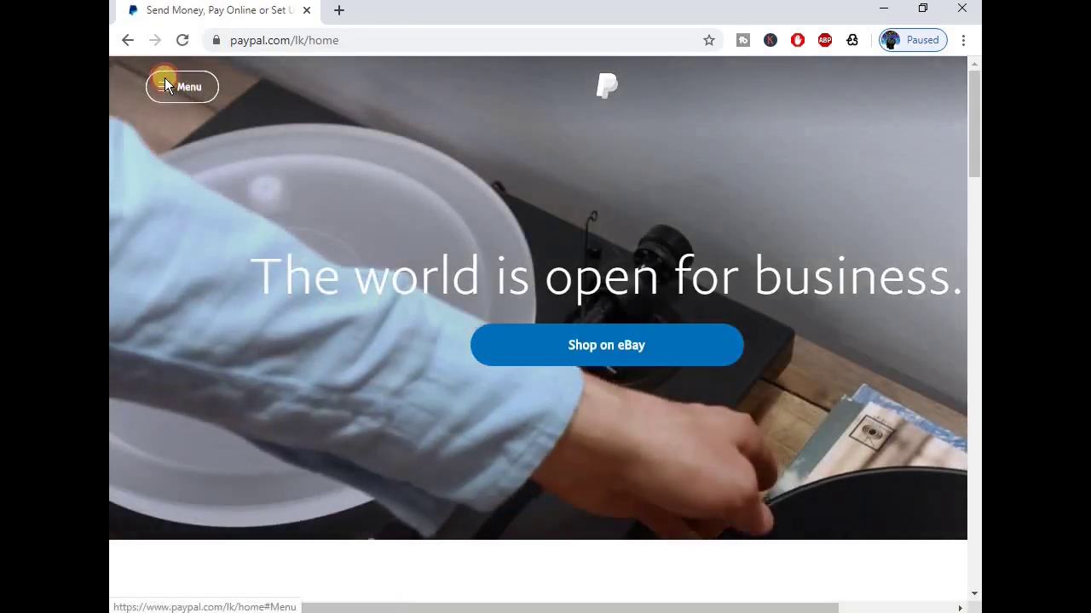
Open the PayPal Sign Up form from the site menu and expand the Country / Region list.
click(165, 81)
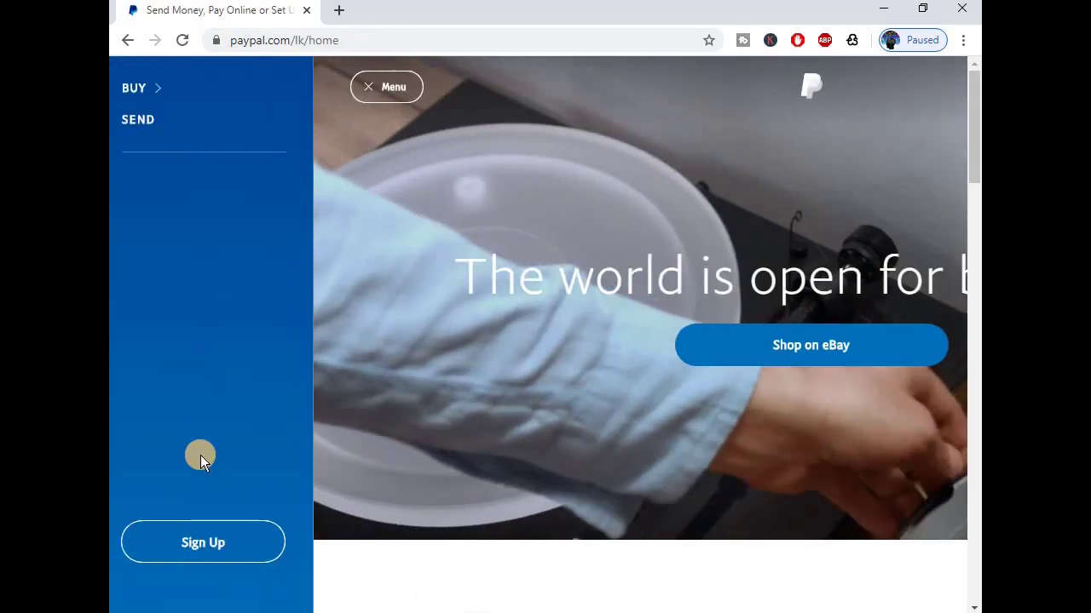
click(202, 544)
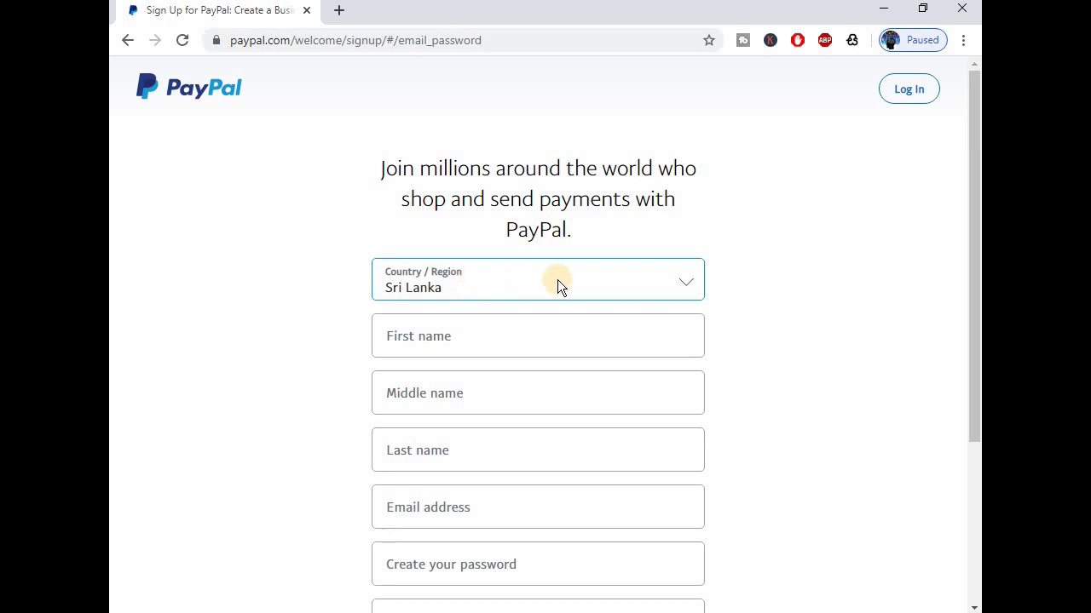
click(683, 285)
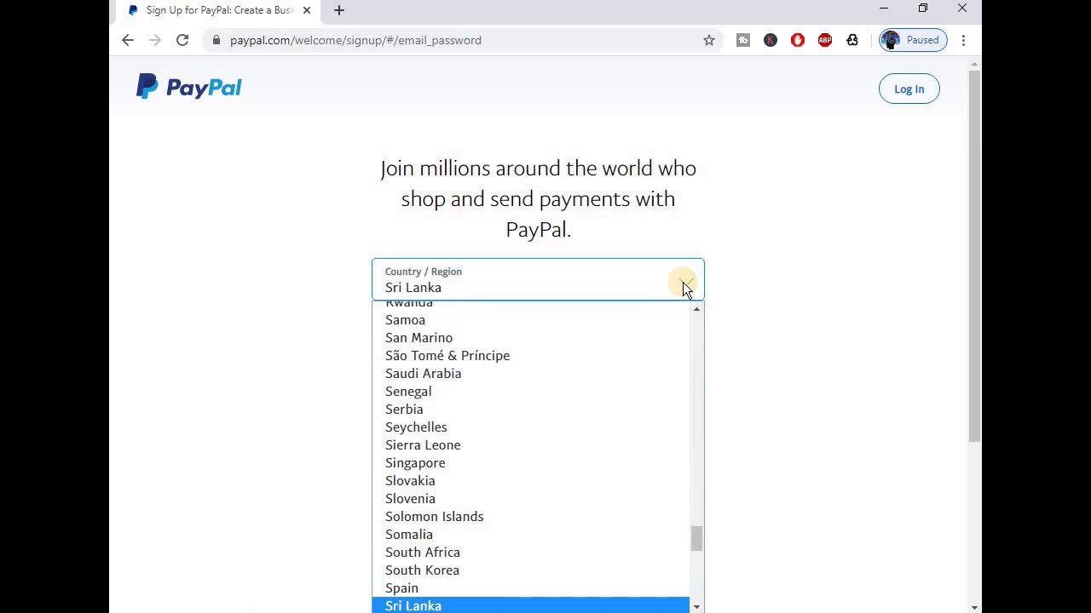
Set the sign-up Country / Region to Philippines.
scroll(643, 361, down, 5)
scroll(642, 361, down, 3)
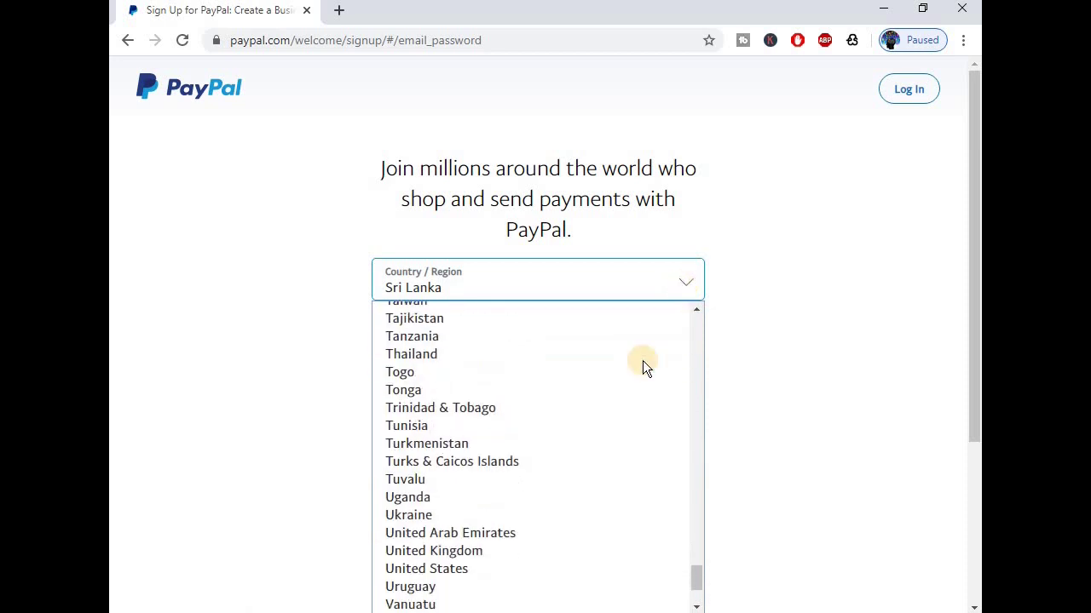
scroll(642, 360, up, 14)
scroll(643, 361, up, 6)
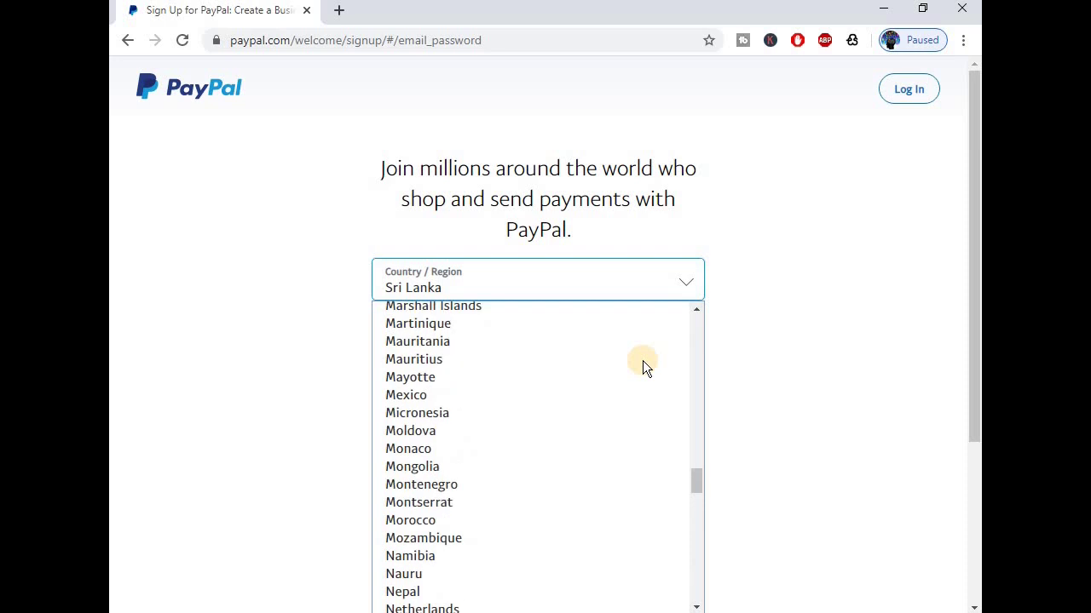
scroll(643, 361, up, 10)
key(s)
scroll(643, 360, down, 3)
scroll(642, 361, up, 3)
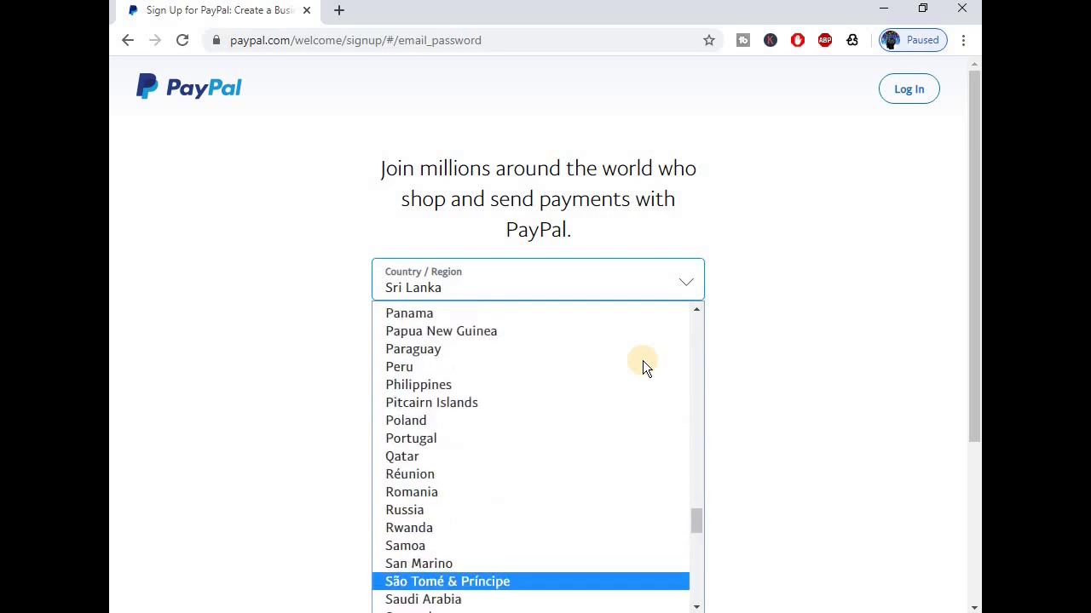
click(482, 385)
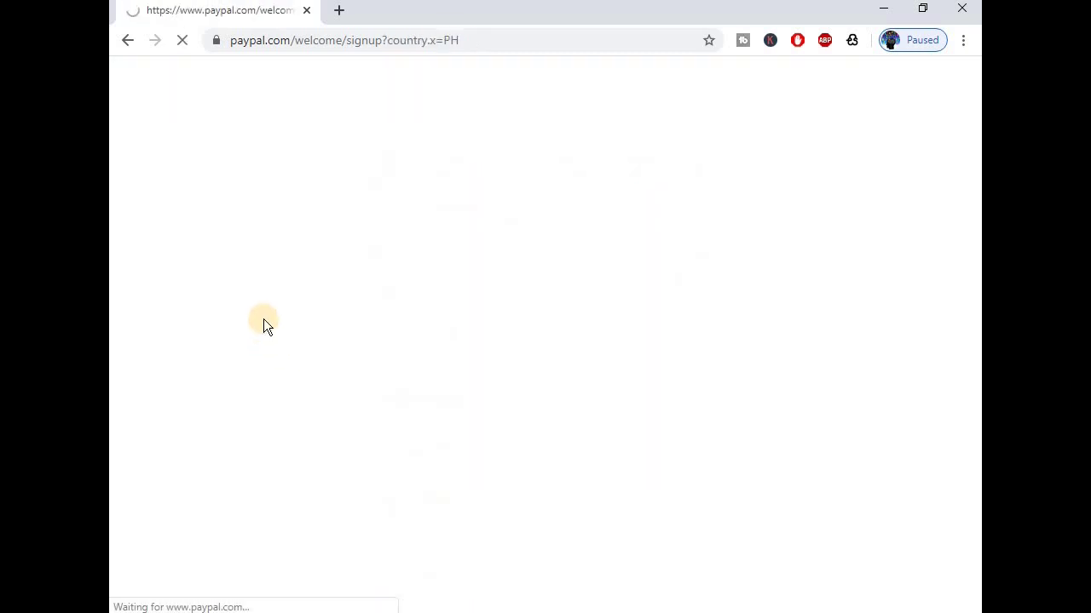
scroll(310, 300, down, 3)
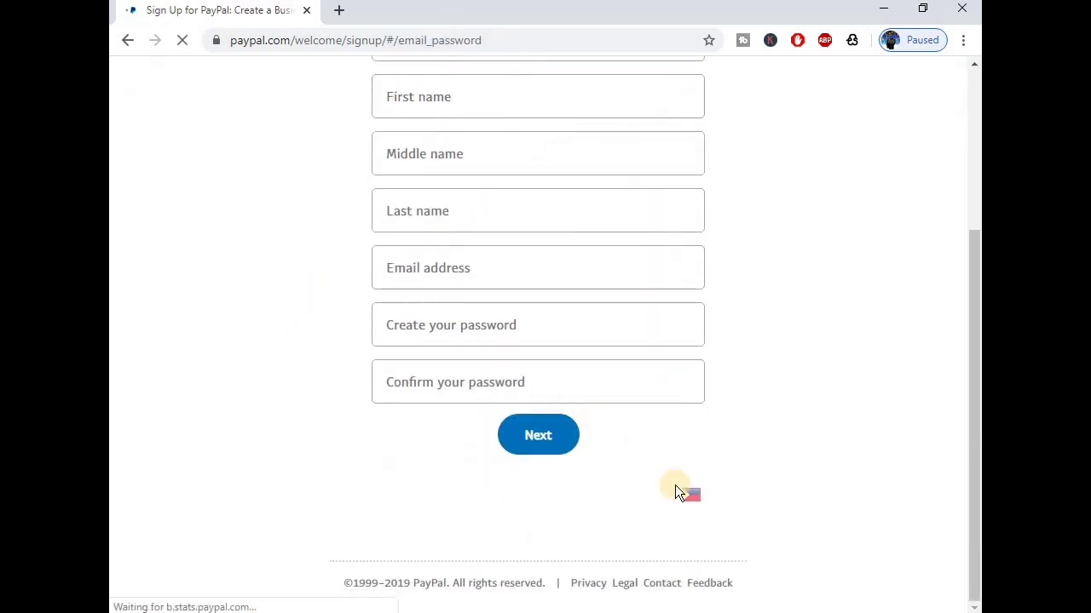
scroll(365, 382, up, 2)
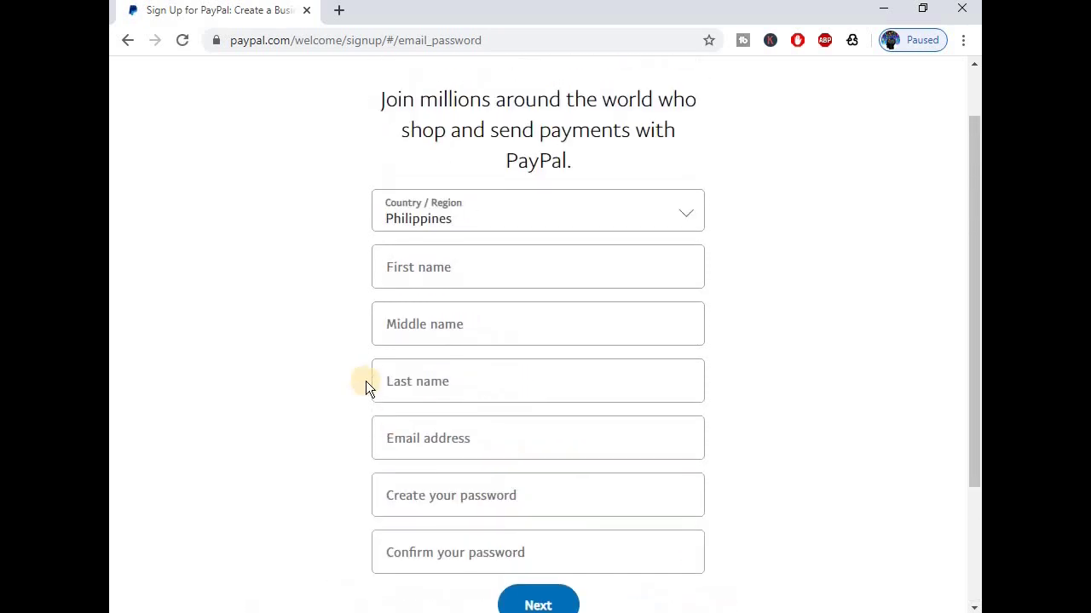
Enter the applicant's first, middle and last names and e-mail address.
click(432, 283)
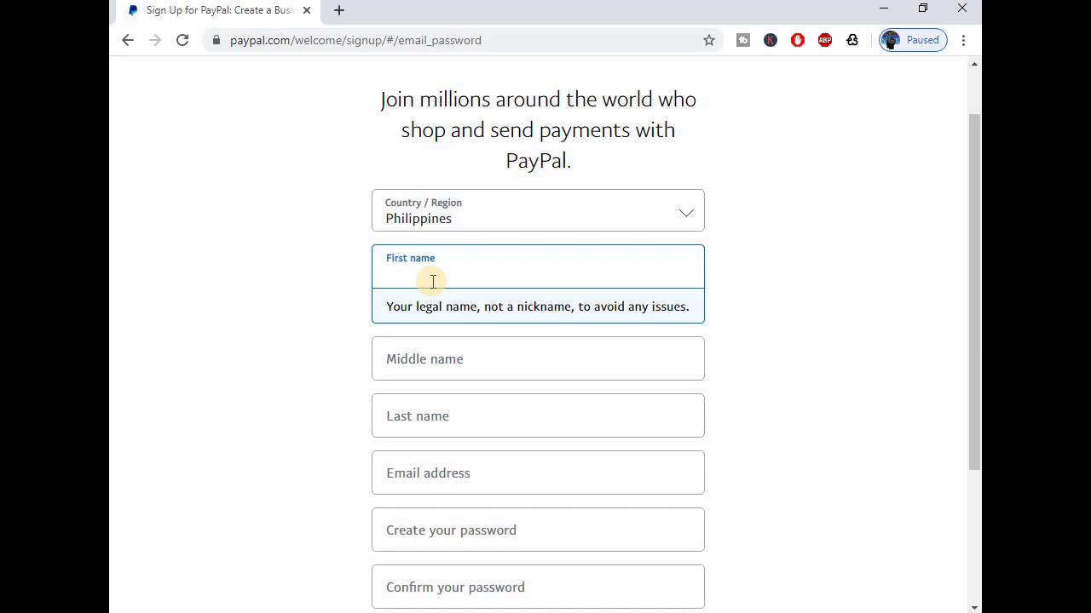
click(422, 359)
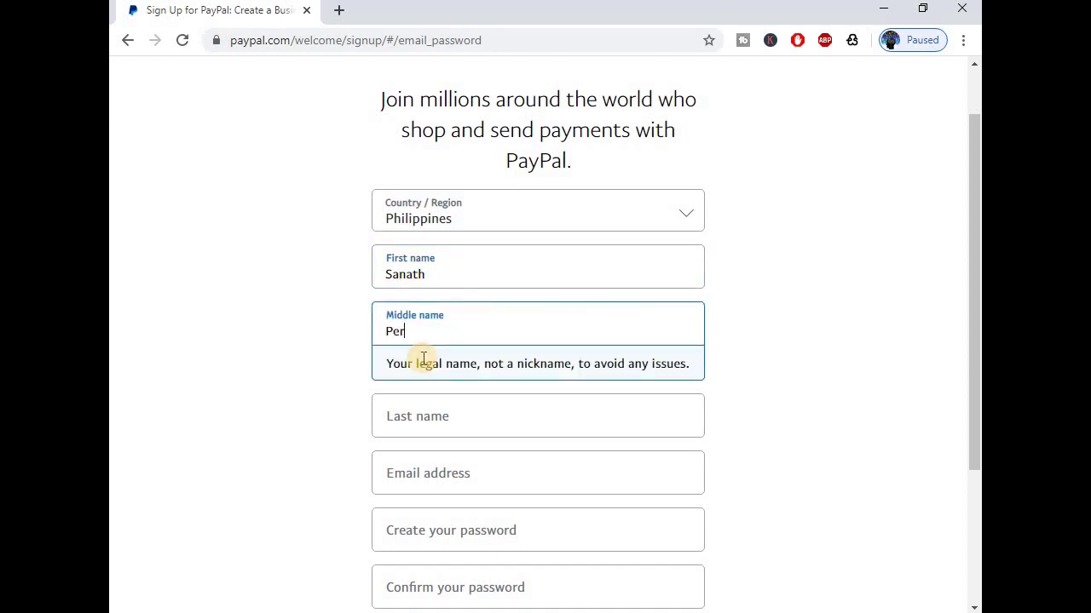
click(453, 421)
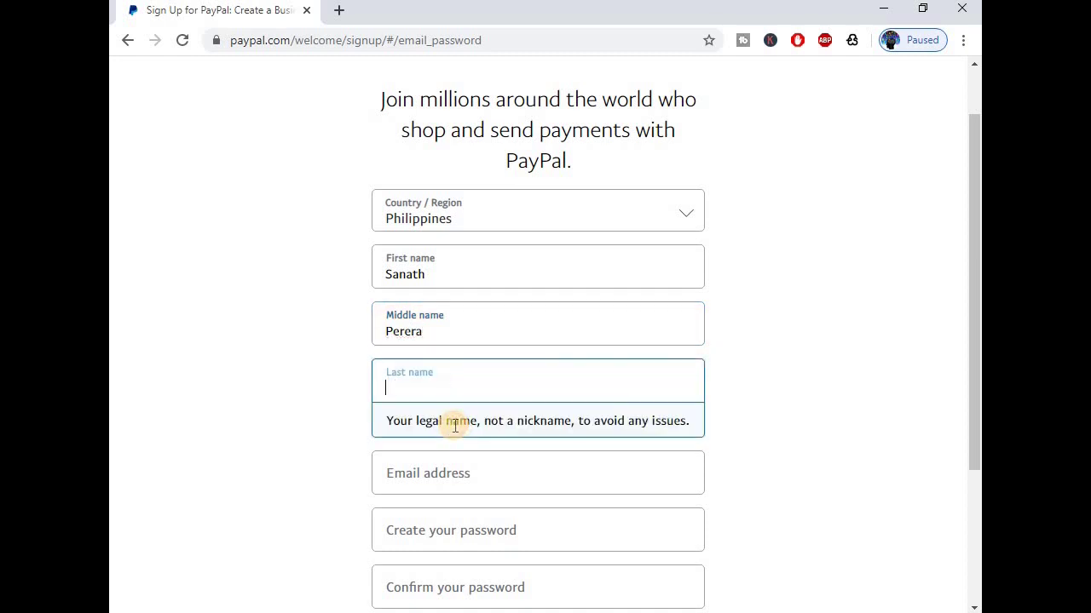
click(416, 475)
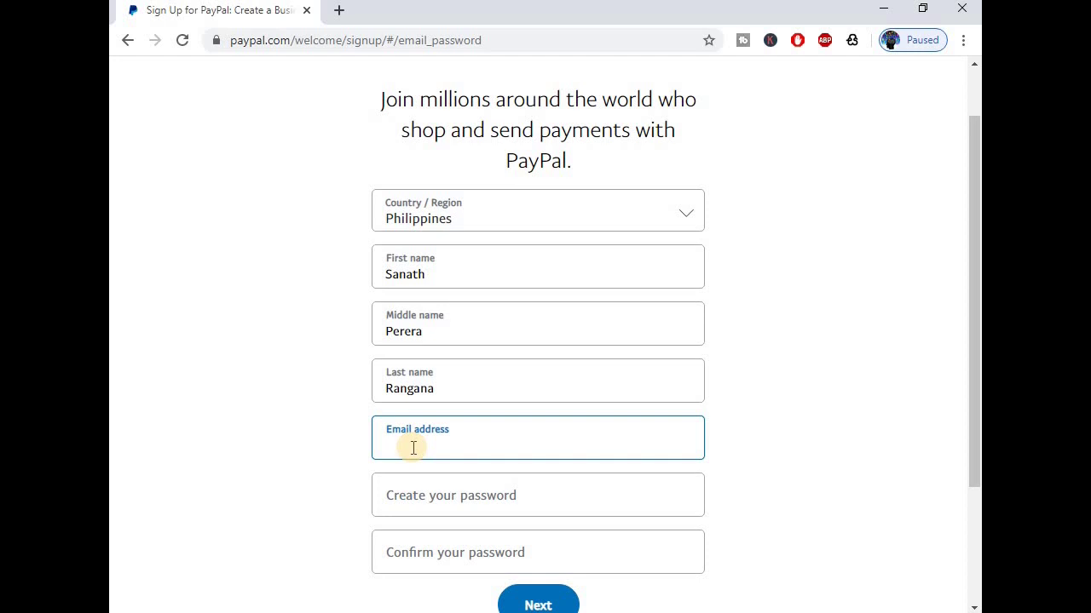
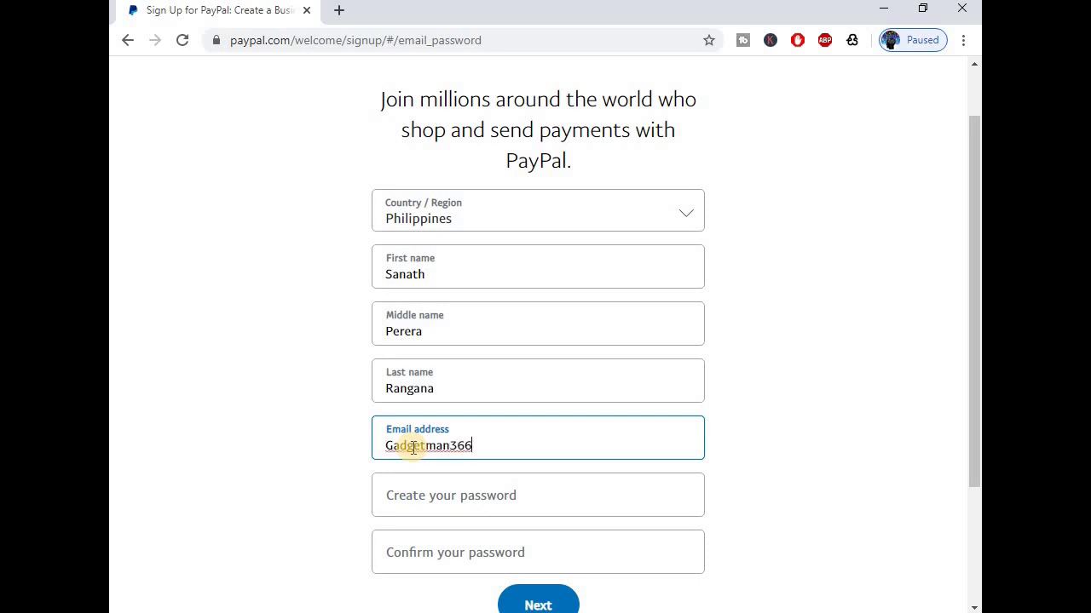
click(500, 496)
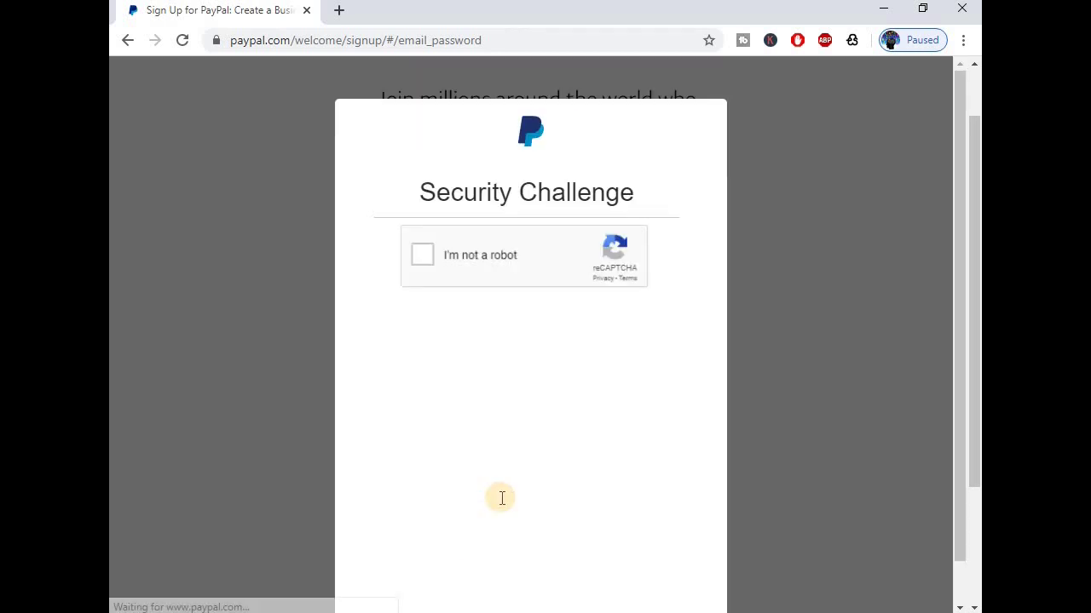
Tick I'm not a robot, enter and confirm the account password, then submit with Next.
click(421, 256)
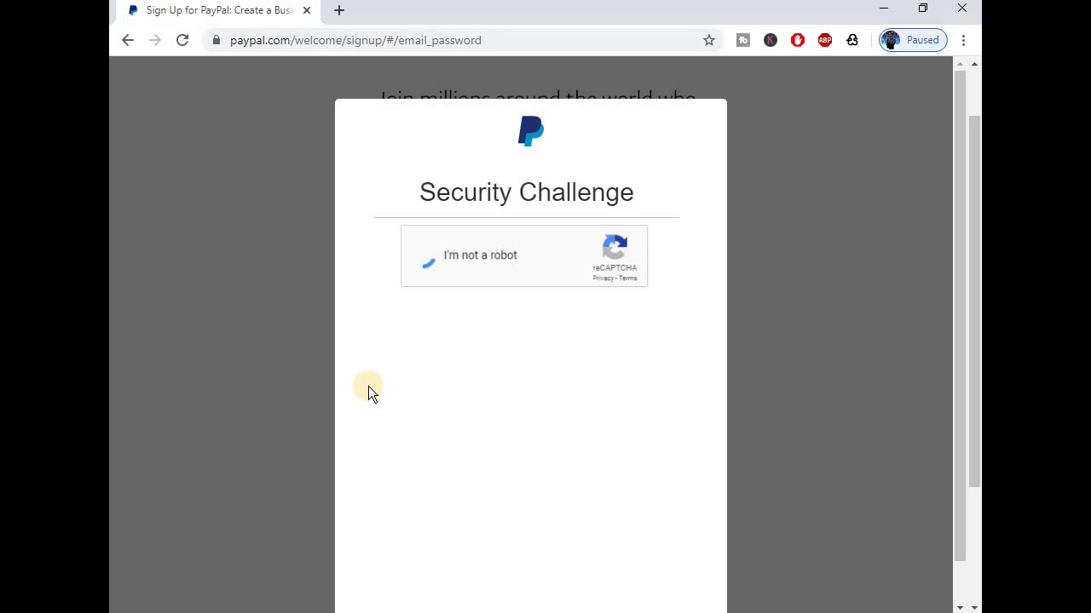
scroll(409, 387, down, 1)
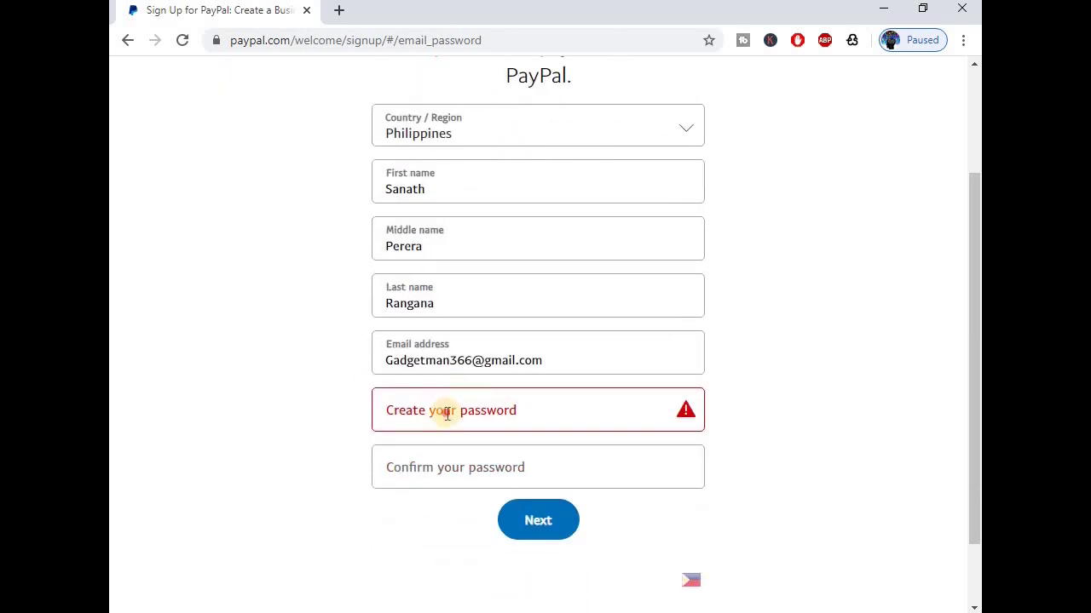
click(446, 413)
text(•••)
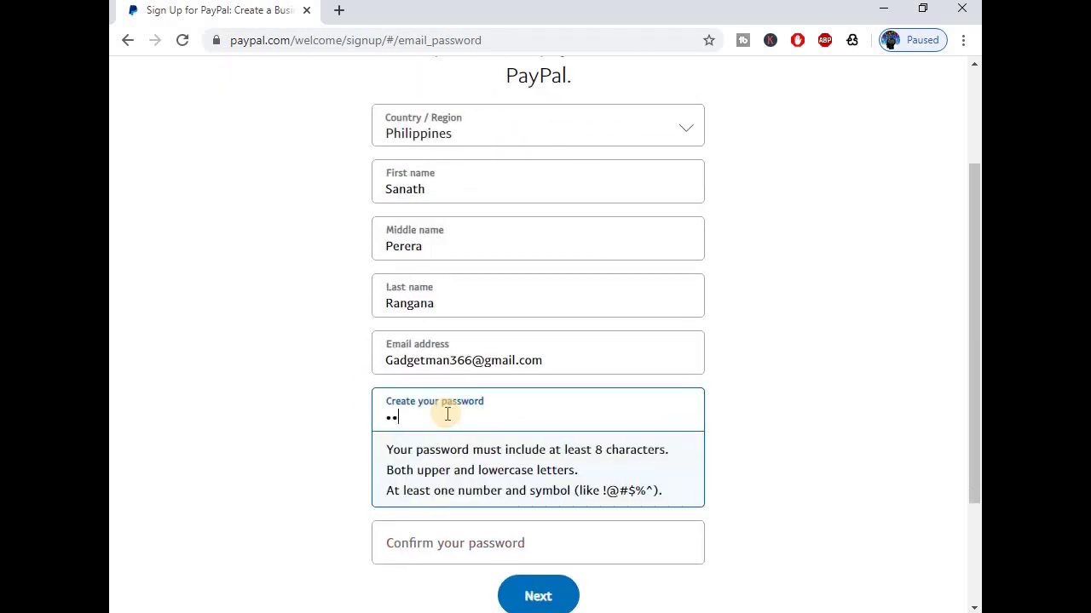
text(••••••)
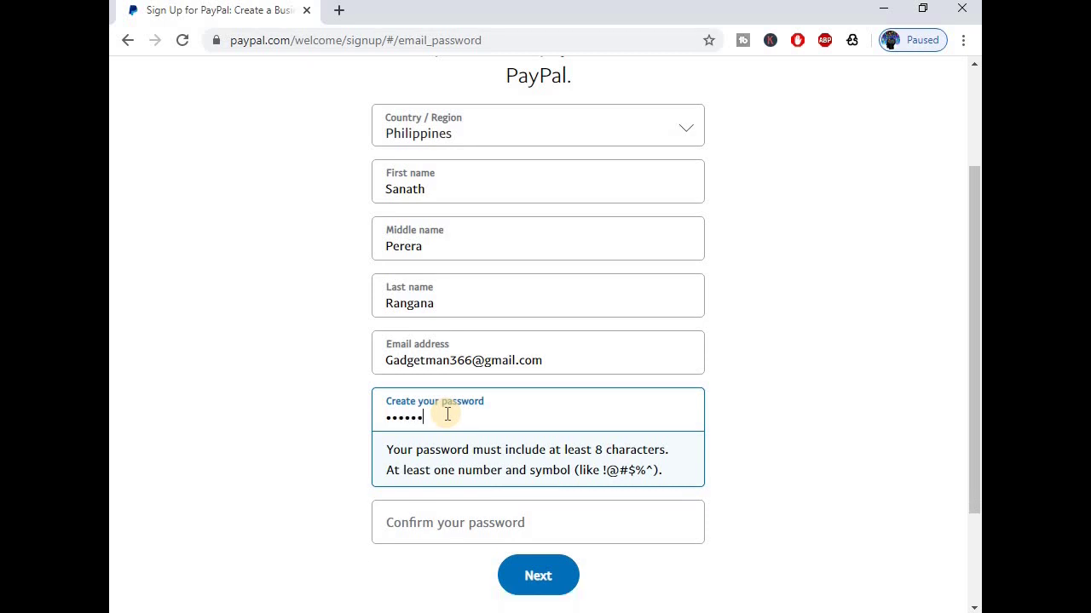
text(••••)
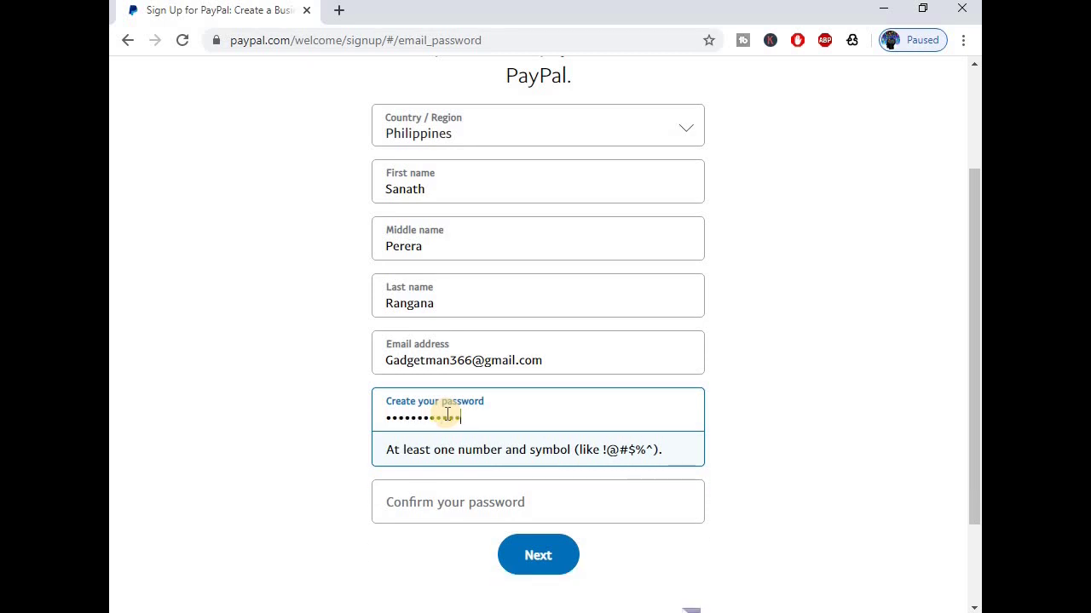
text(•••)
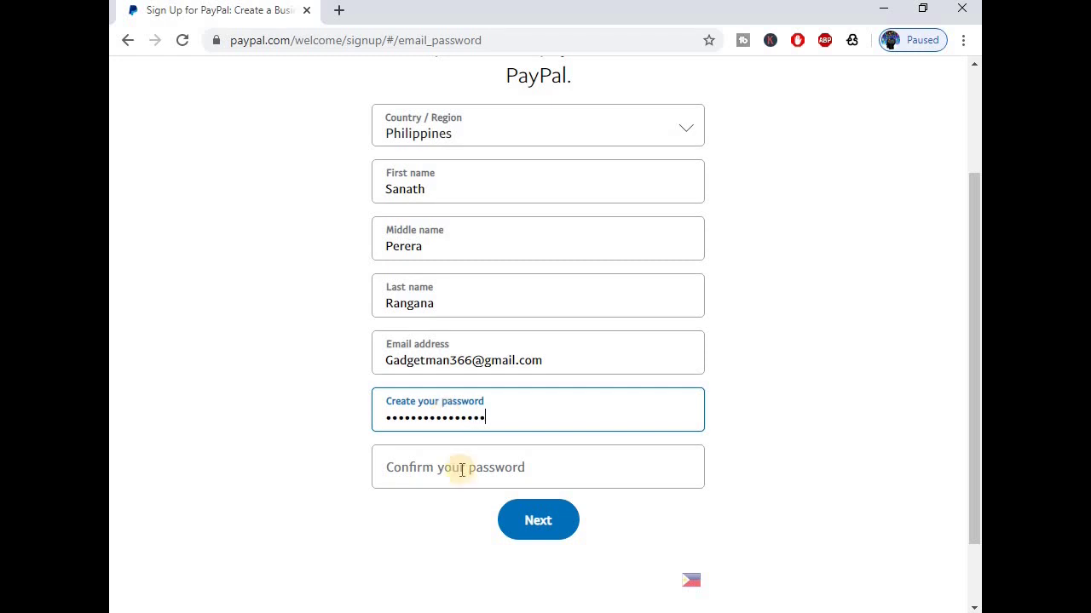
click(457, 481)
text(•••)
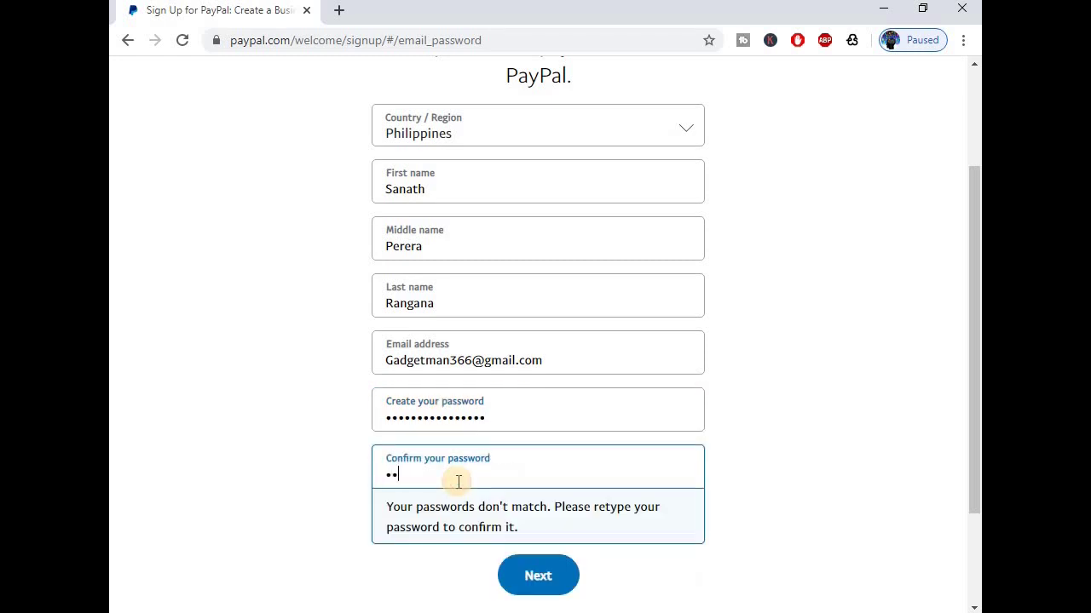
text(•••••••••••••)
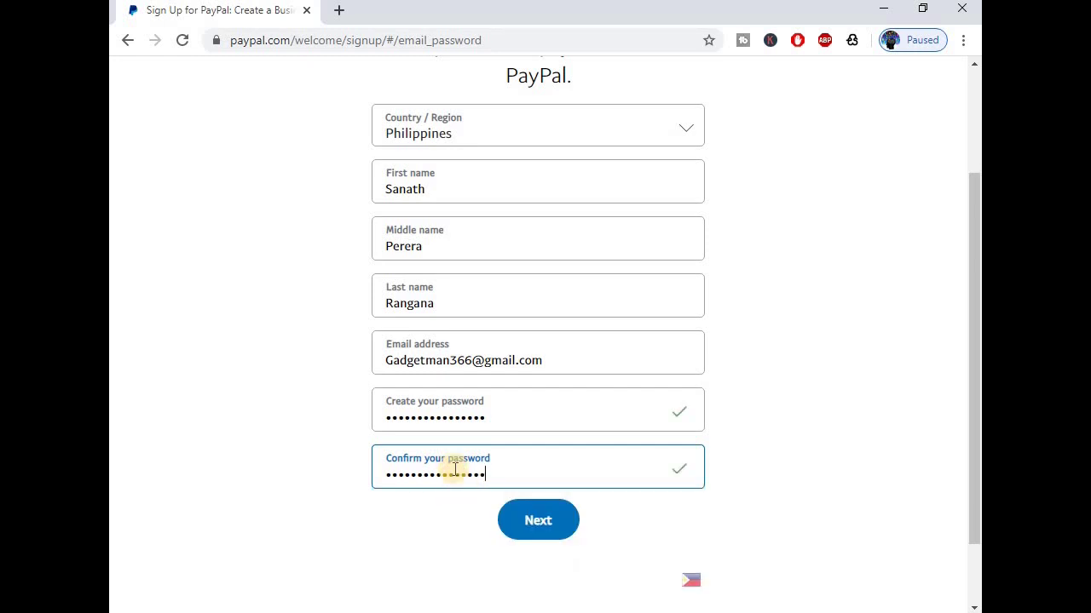
click(435, 566)
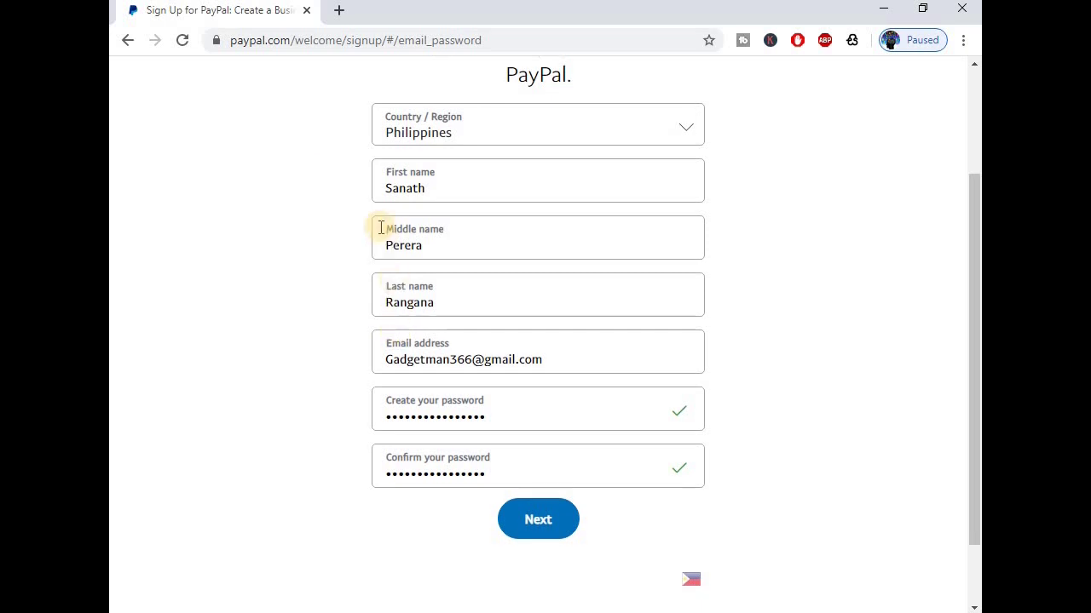
scroll(389, 226, down, 1)
click(521, 453)
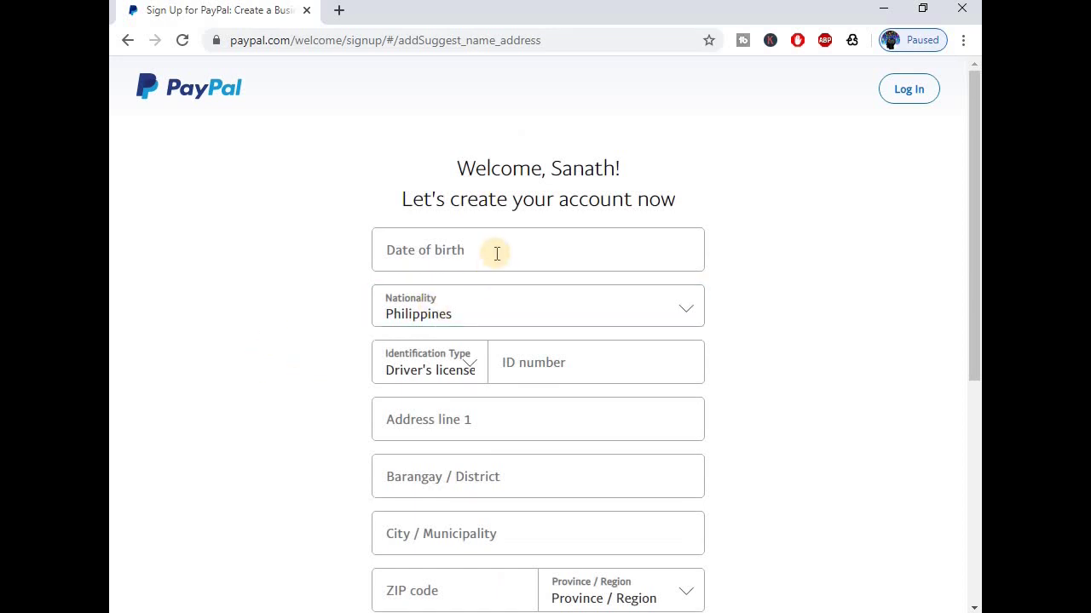
Enter the date of birth 12/10/1990.
scroll(480, 217, down, 2)
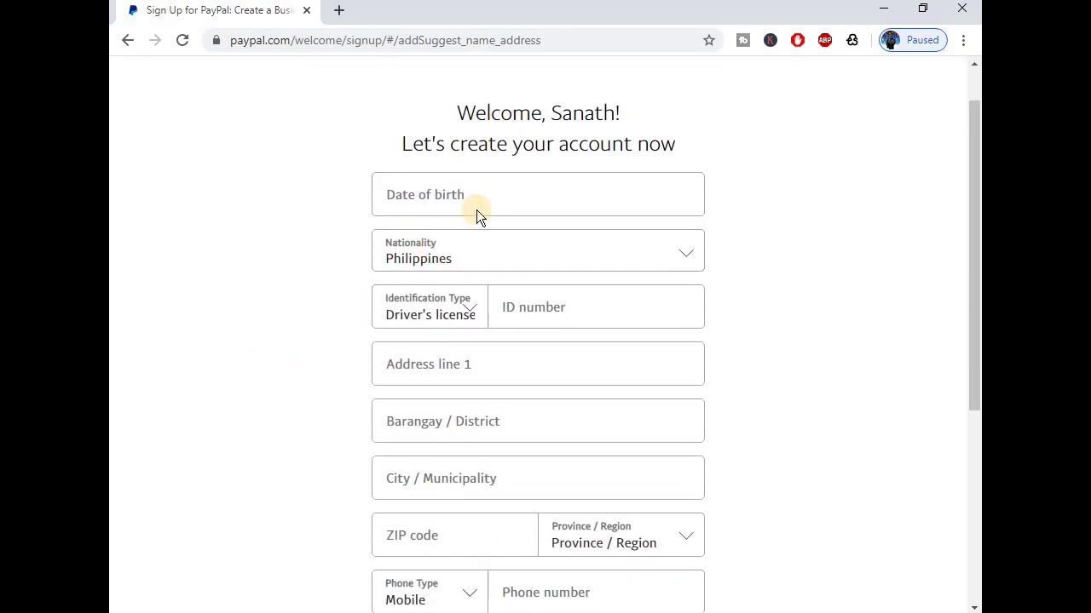
click(462, 172)
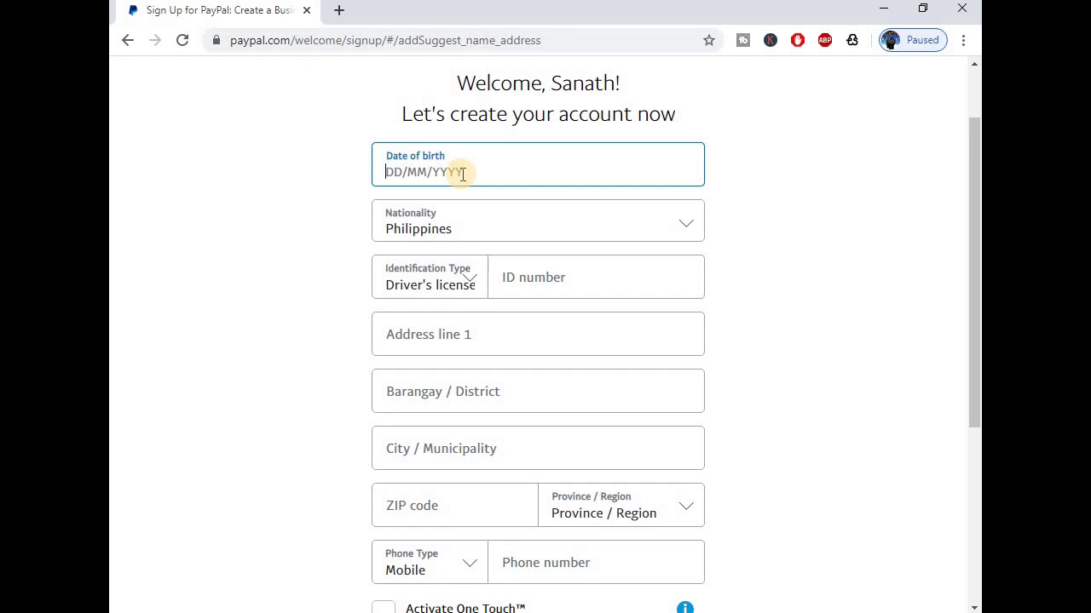
text(12/1)
key(Left)
text(0/)
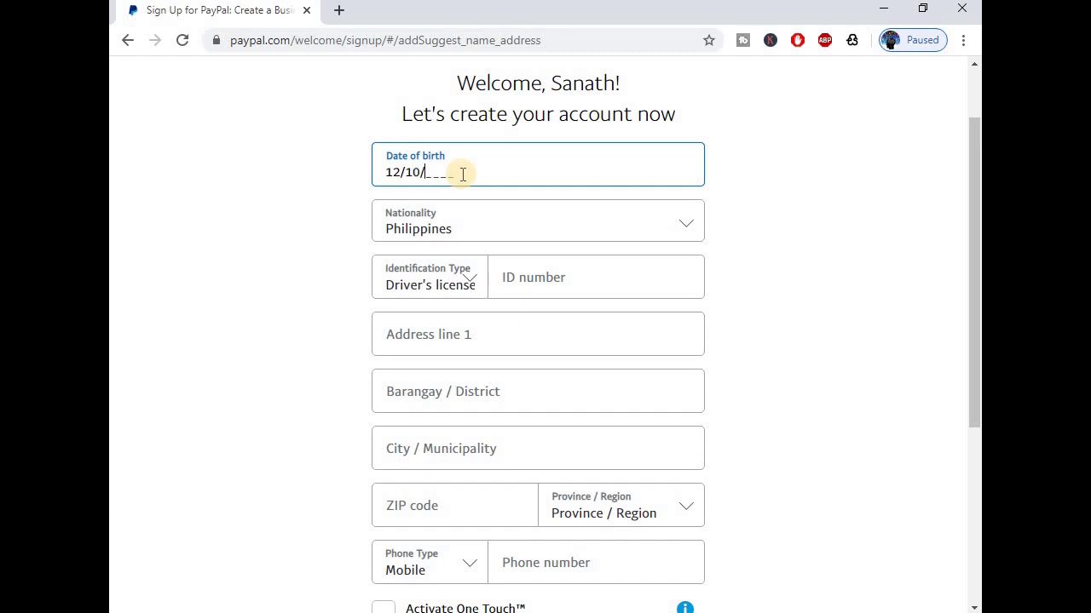
text(1990)
Set Nationality to Sri Lanka.
click(467, 234)
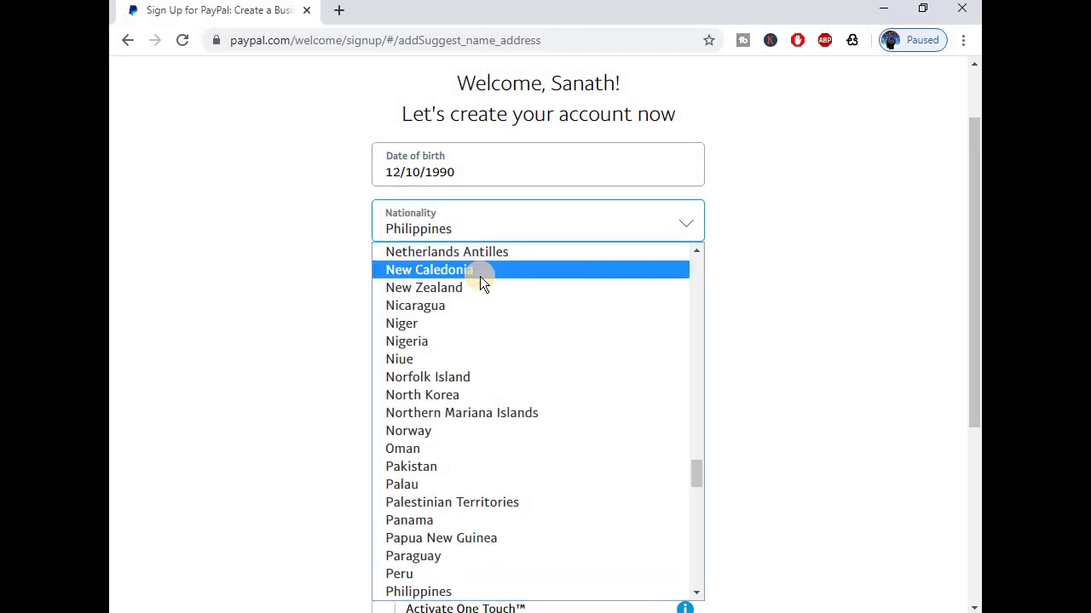
scroll(493, 413, up, 2)
scroll(493, 409, up, 15)
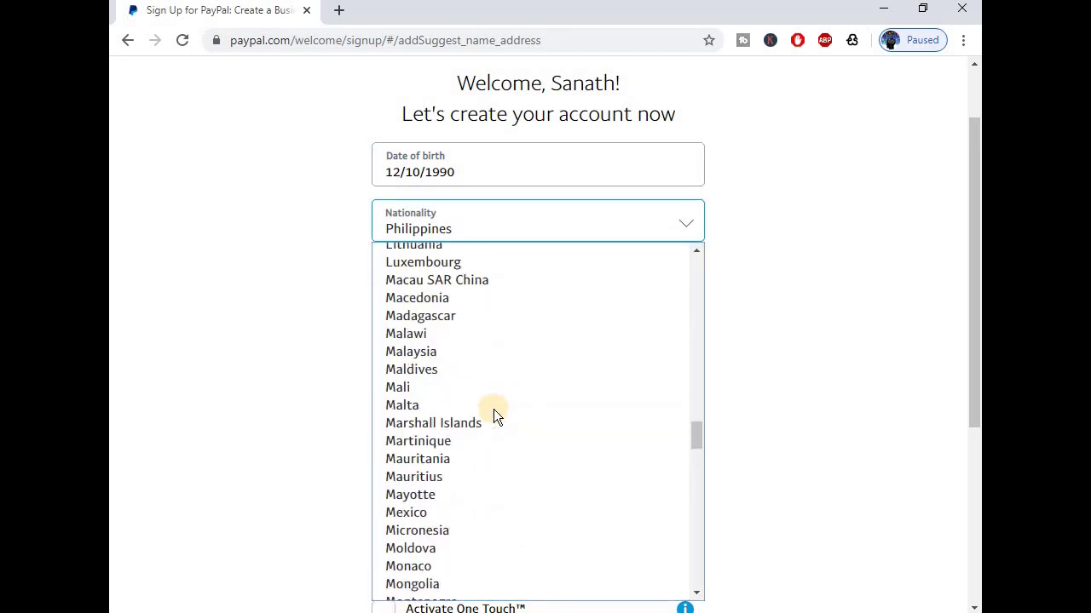
scroll(493, 409, down, 14)
scroll(493, 408, down, 7)
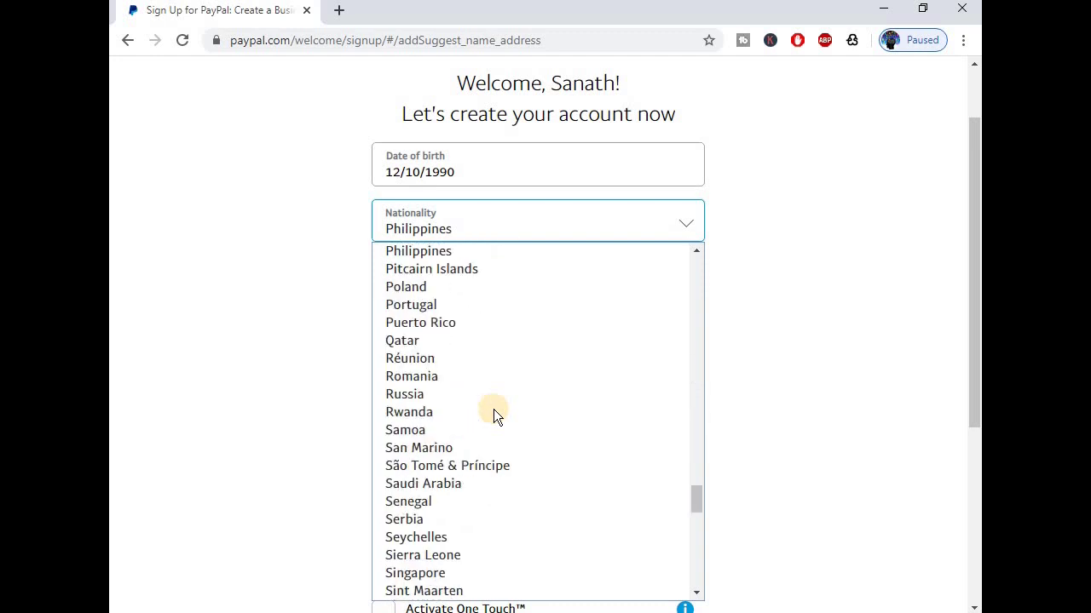
scroll(493, 409, down, 2)
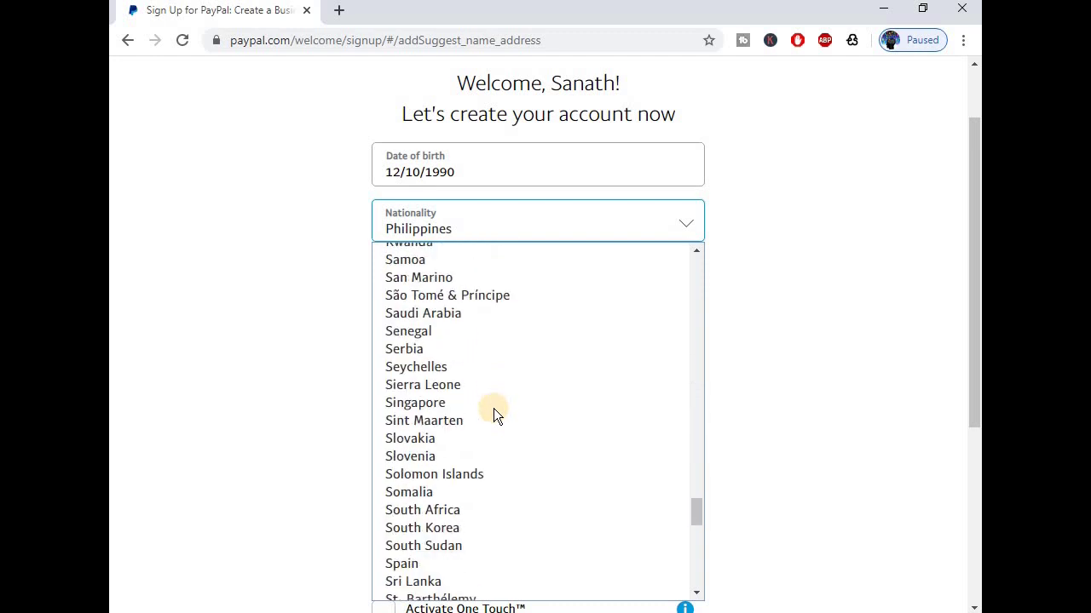
scroll(489, 378, down, 2)
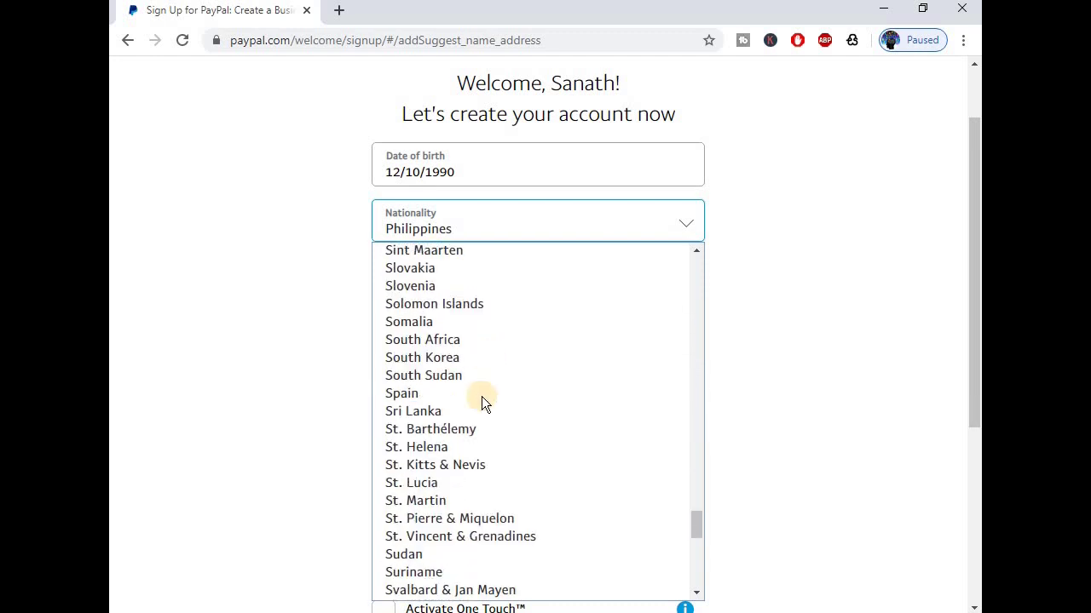
click(467, 414)
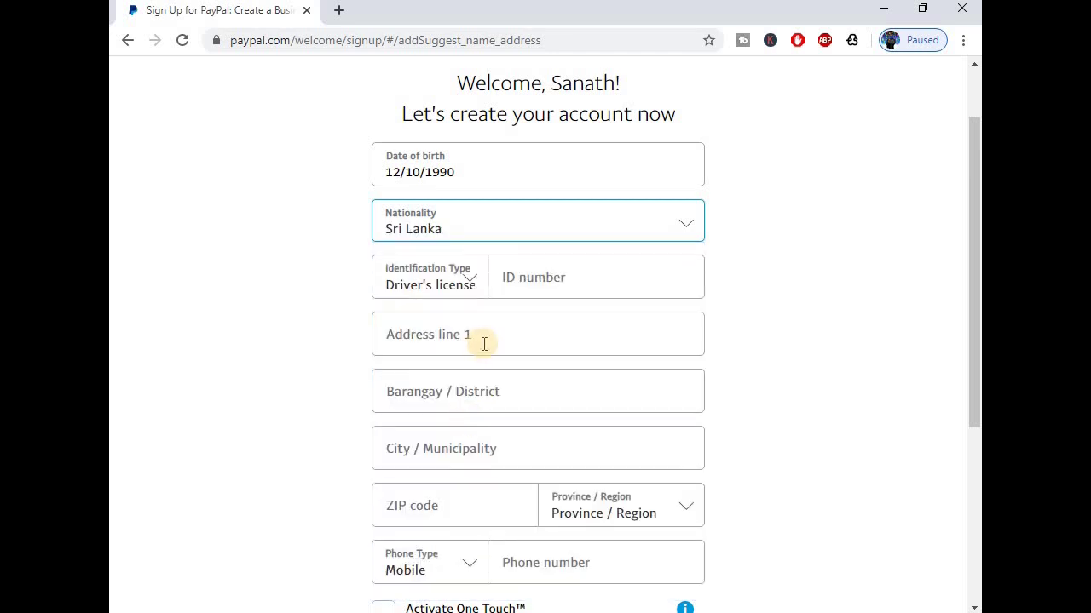
Choose National ID, enter the ID number, and start typing the street address.
click(473, 282)
click(462, 327)
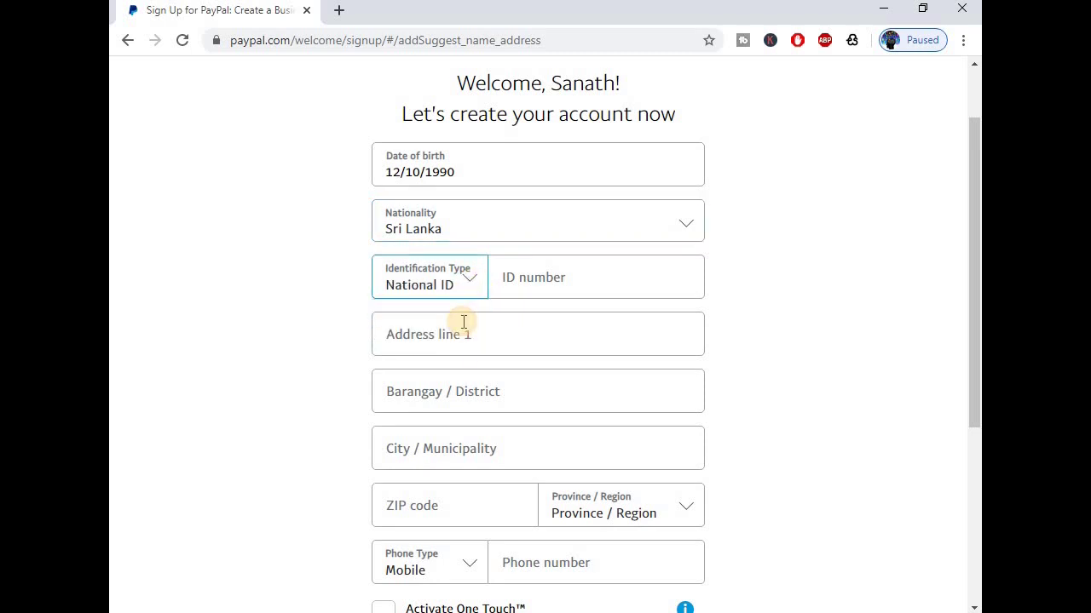
click(534, 281)
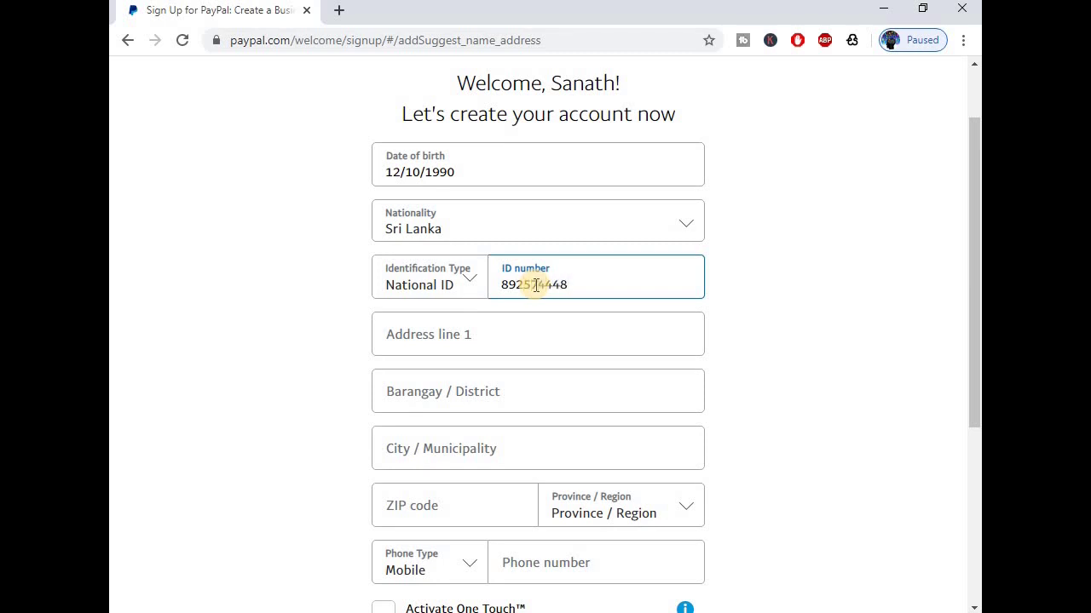
click(512, 339)
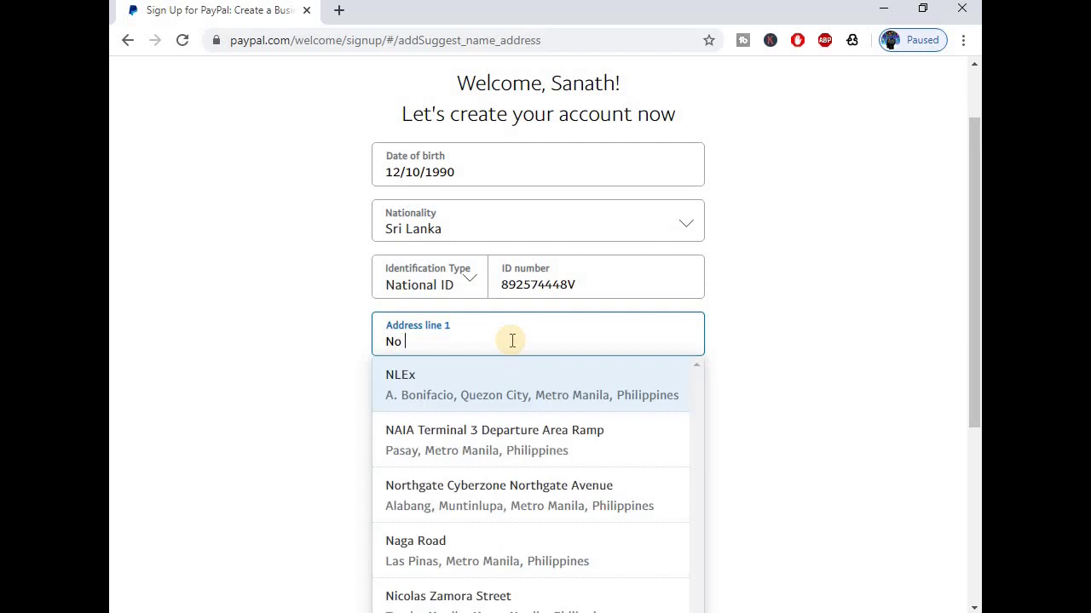
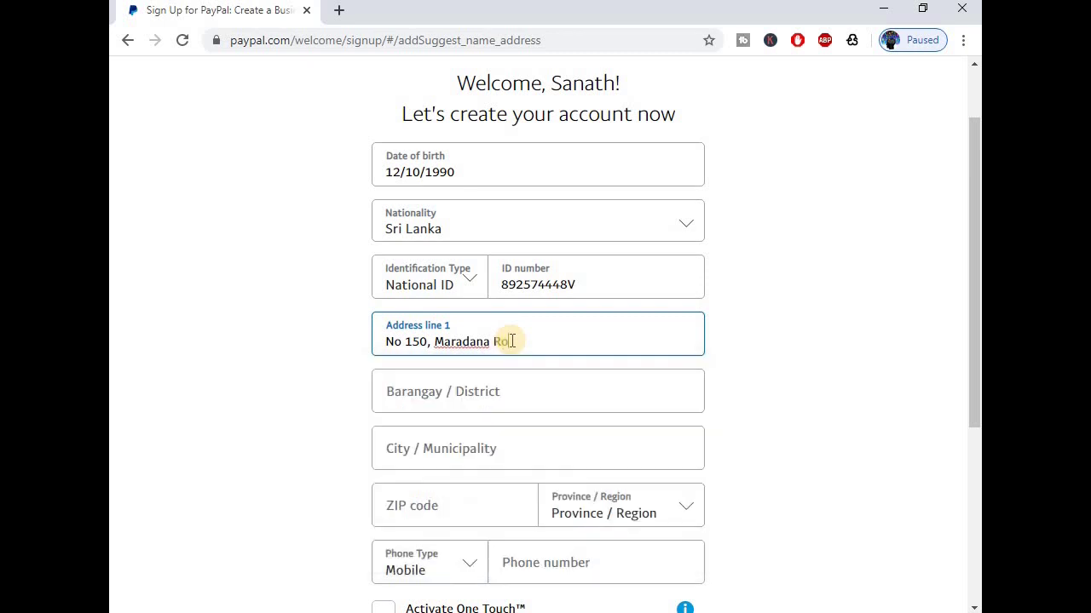
Finish Address line 1 and fill in the Barangay / District and City / Municipality fields.
click(462, 407)
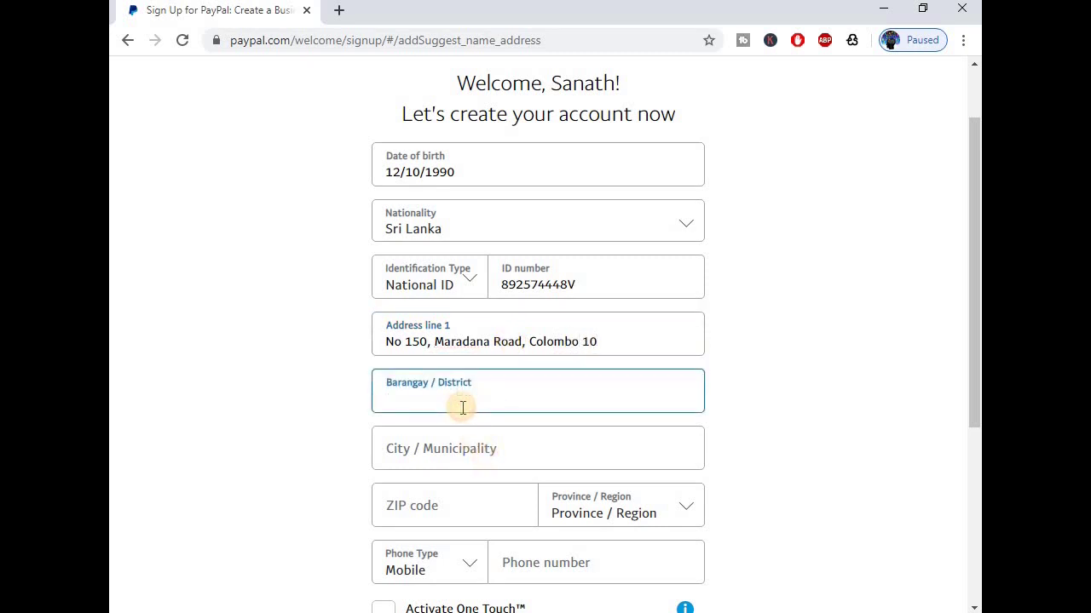
text(Colombo)
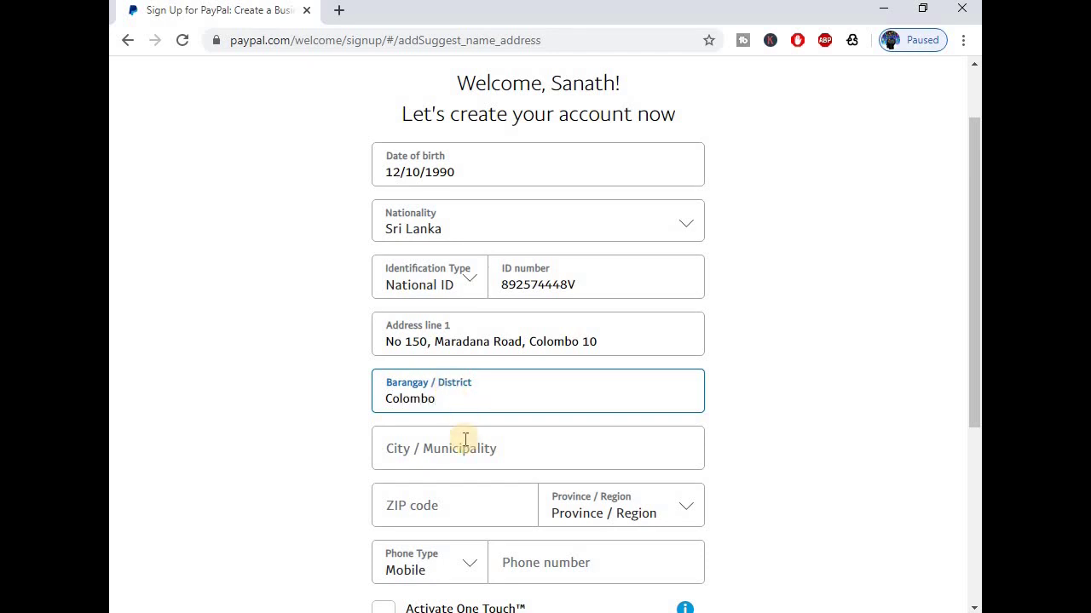
click(461, 446)
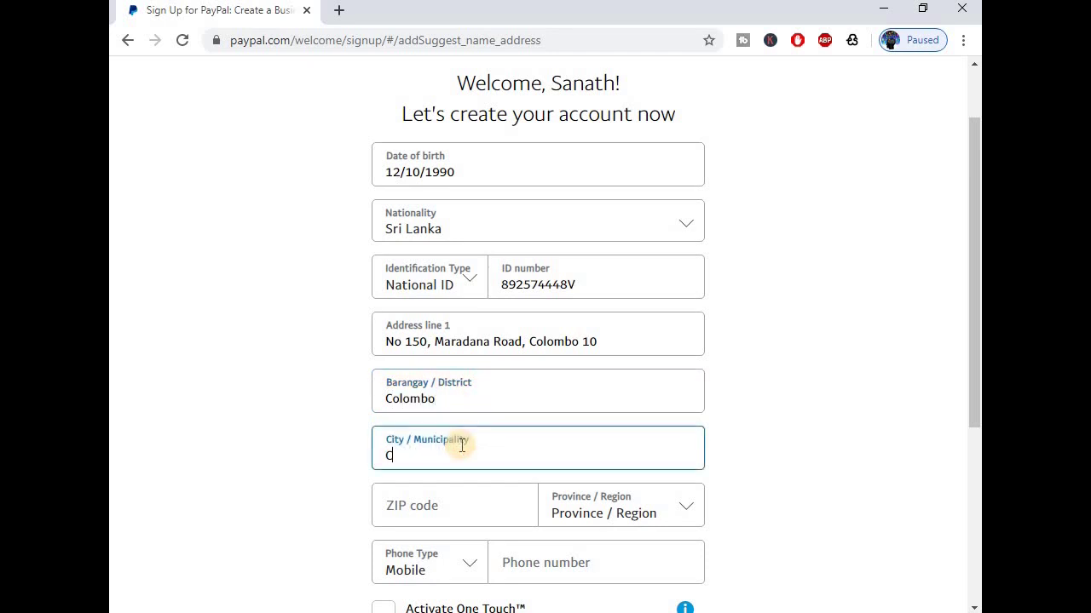
text(Cl)
key(BackSpace)
text(olombo)
click(450, 507)
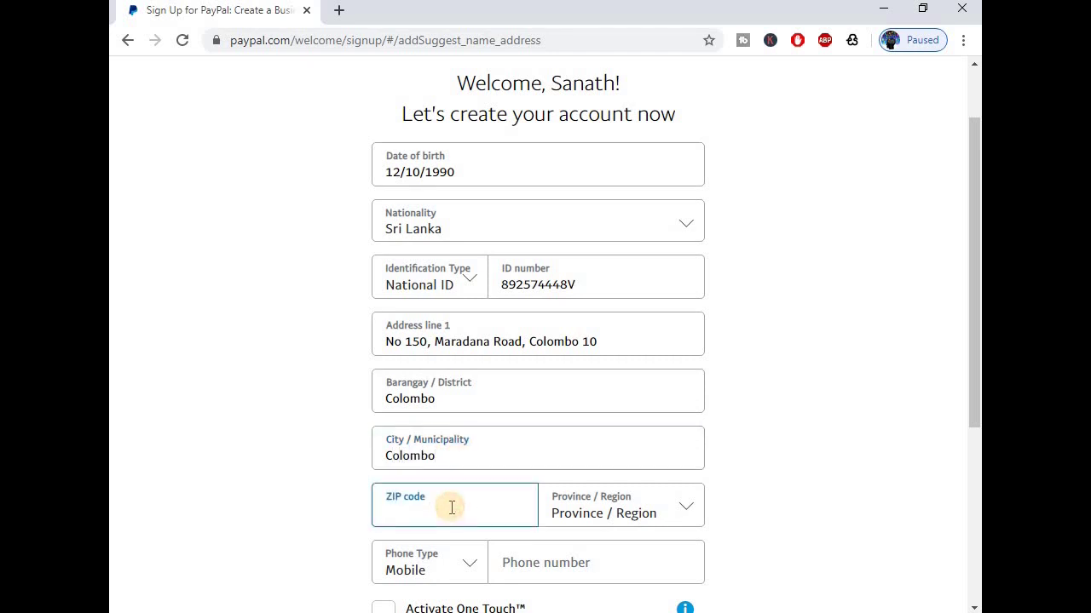
Set Province / Region to Manila.
scroll(450, 430, down, 1)
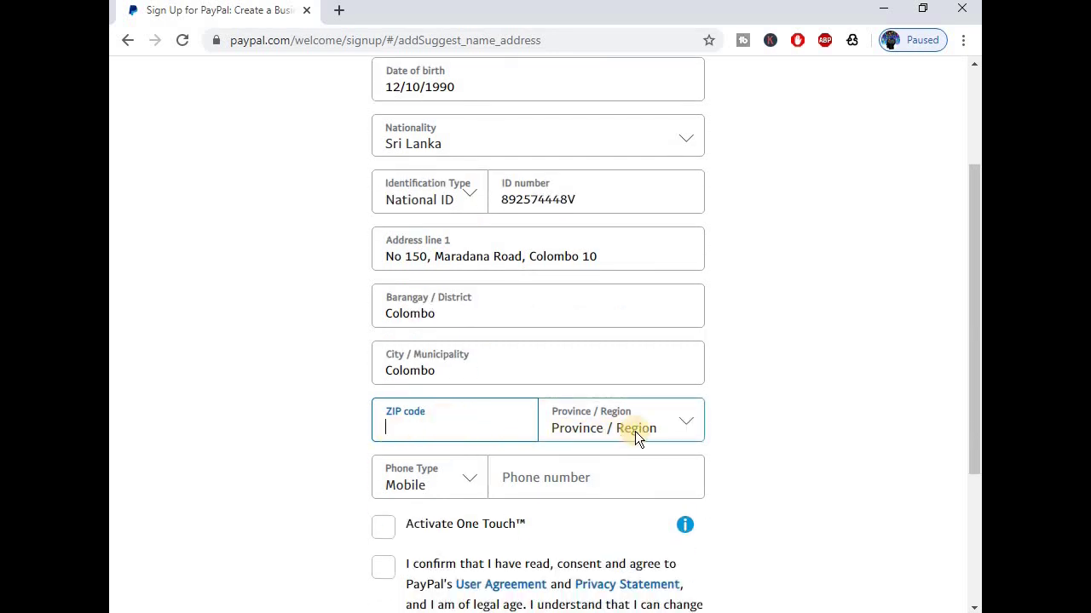
click(693, 428)
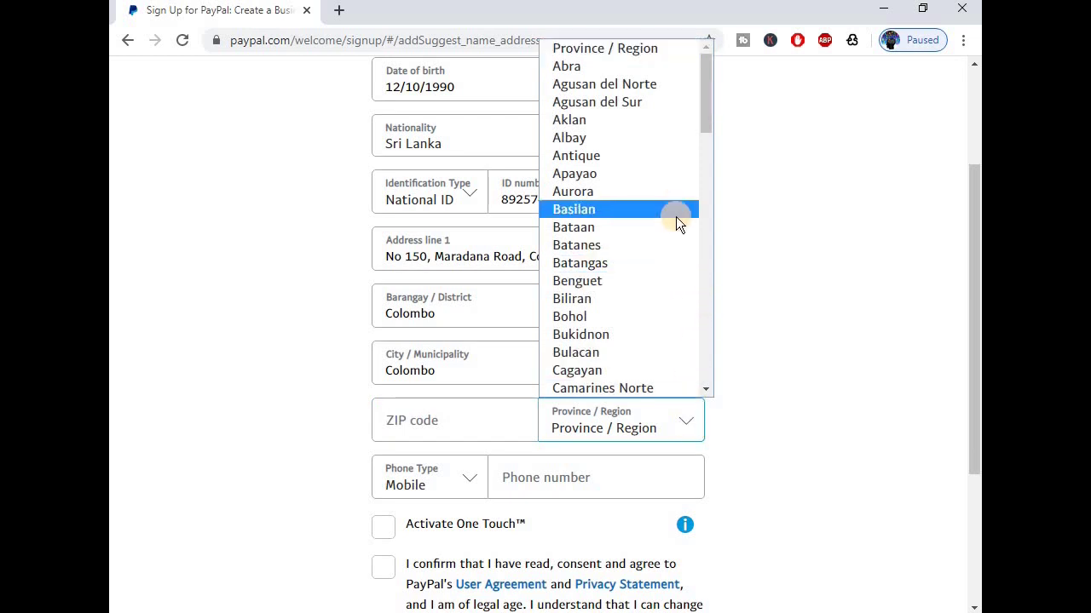
scroll(677, 220, down, 10)
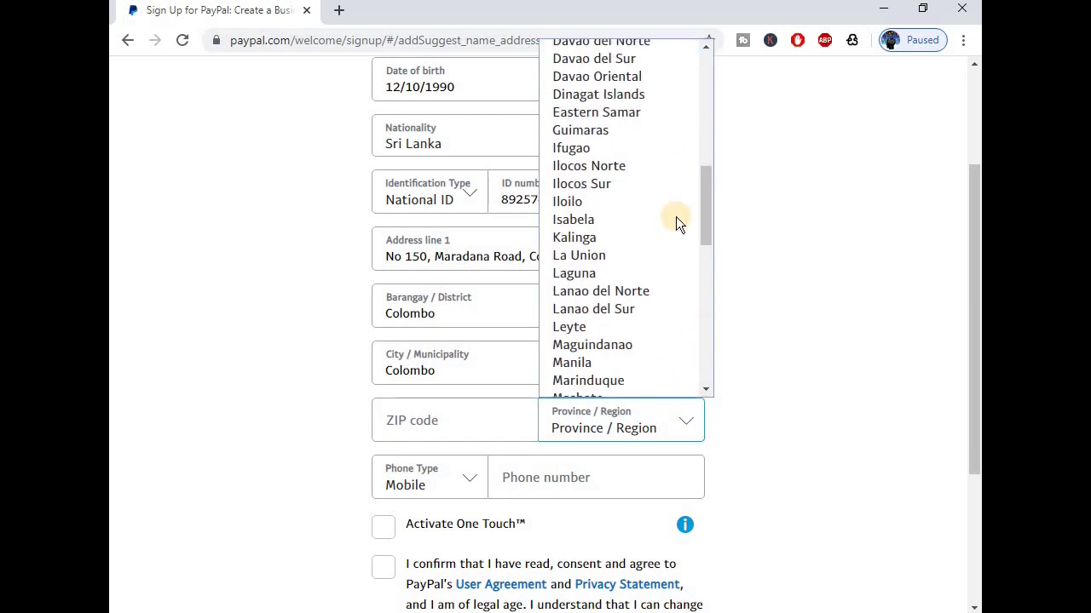
scroll(673, 218, down, 3)
click(606, 191)
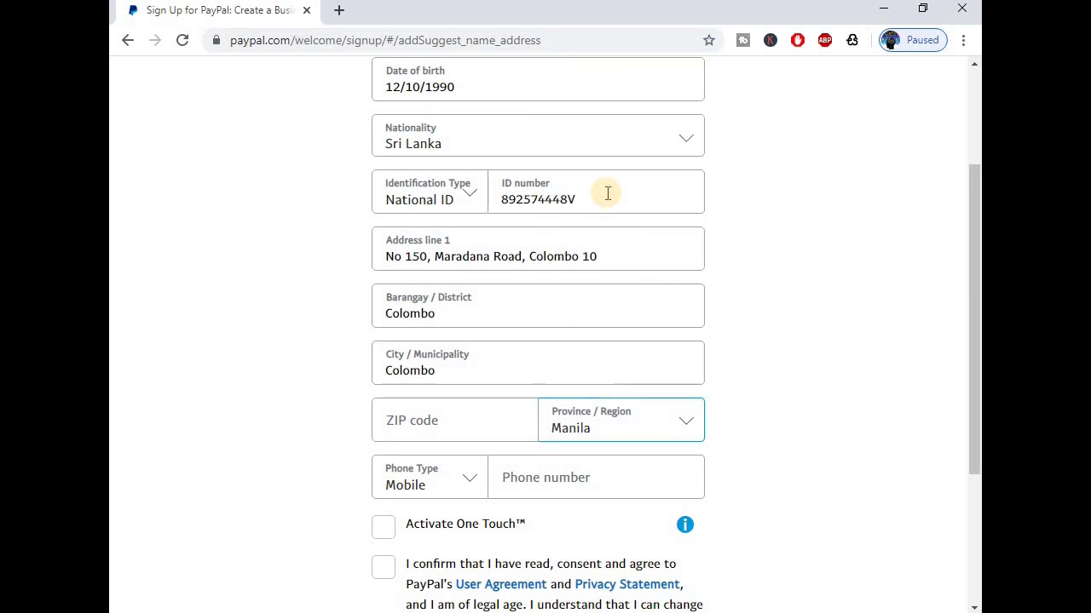
scroll(288, 258, up, 3)
scroll(287, 269, down, 2)
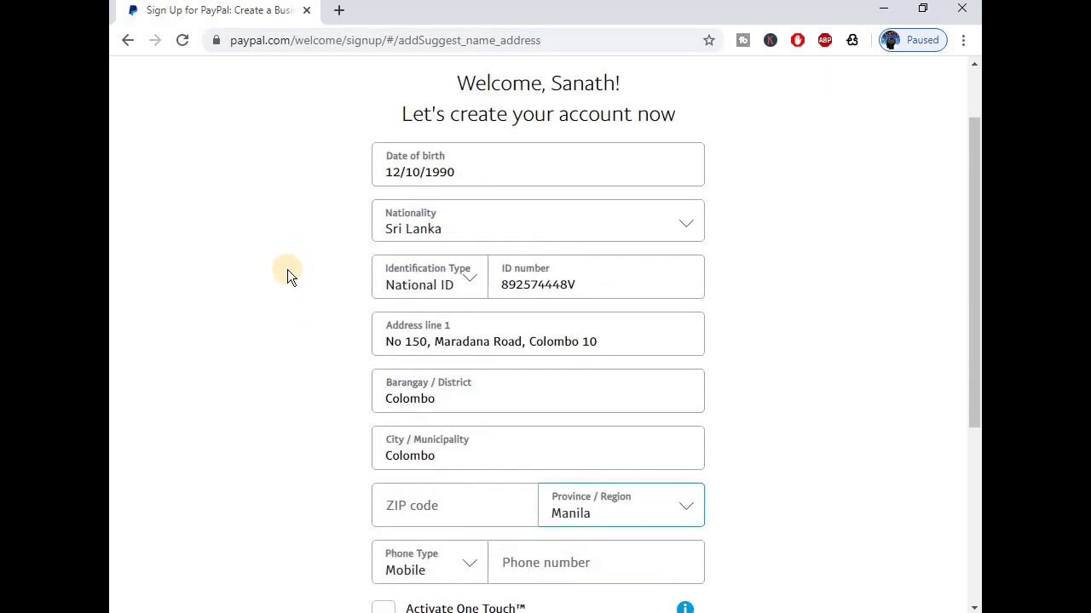
scroll(288, 270, down, 2)
scroll(288, 270, up, 2)
click(339, 10)
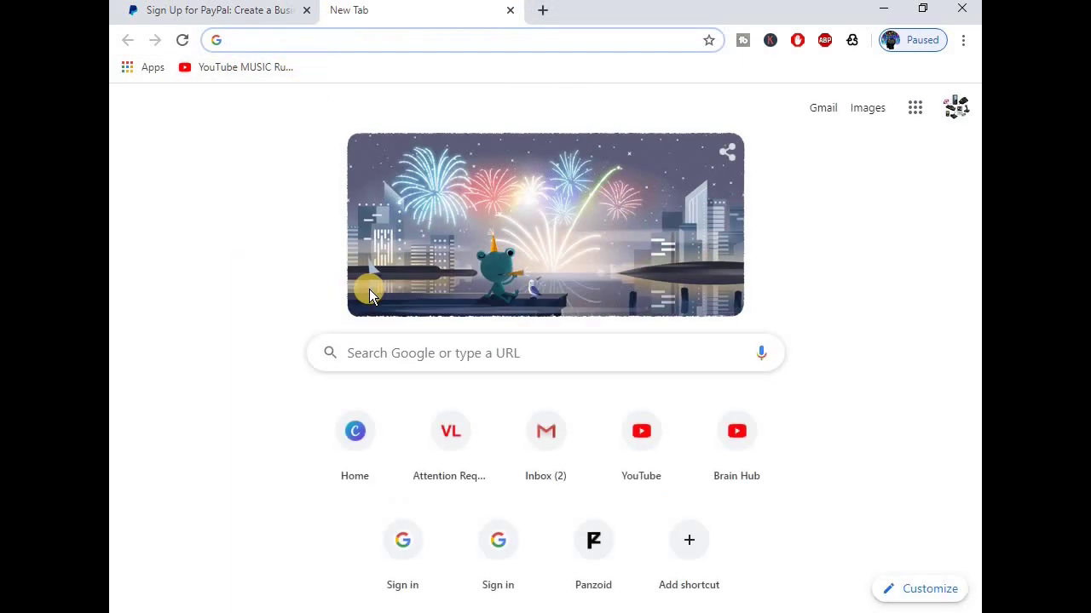
Search Google for 'Zip code of manila' and look up the 1000 zip code.
text(Zip c)
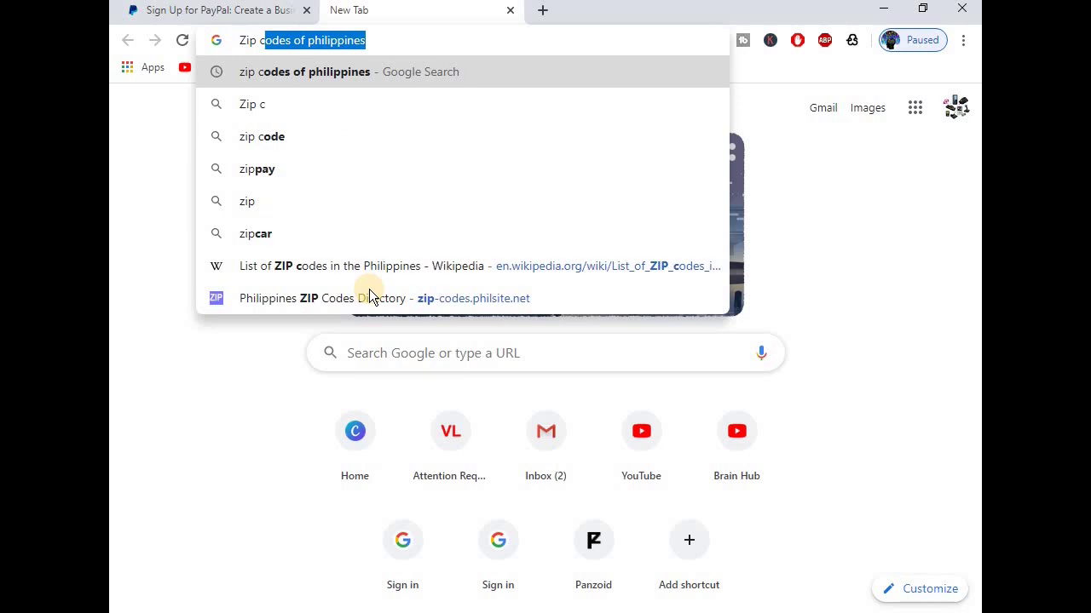
text(ode of)
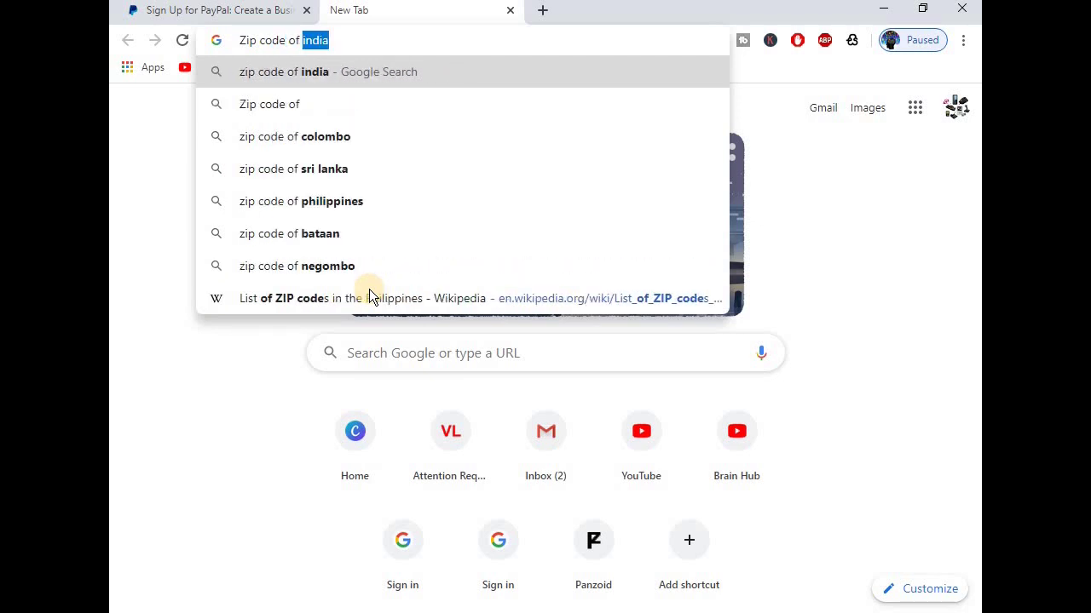
text( manila)
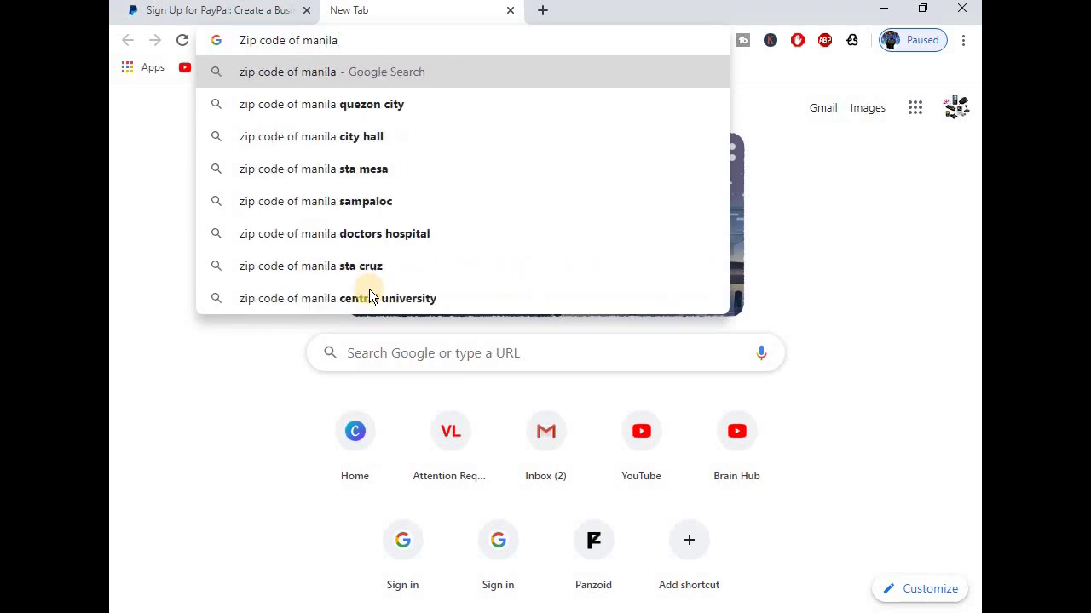
key(Return)
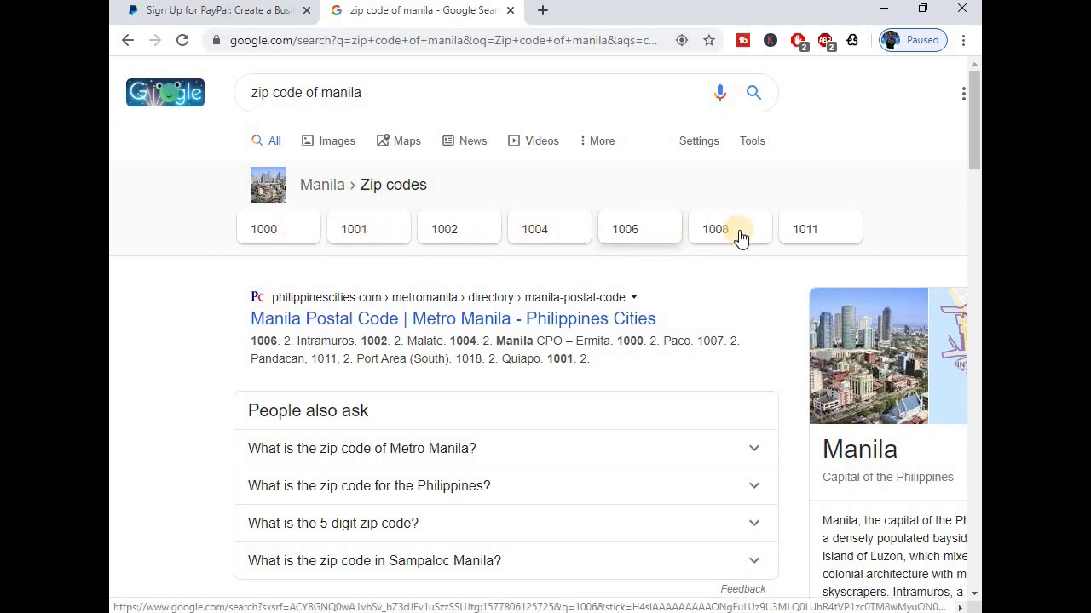
click(267, 238)
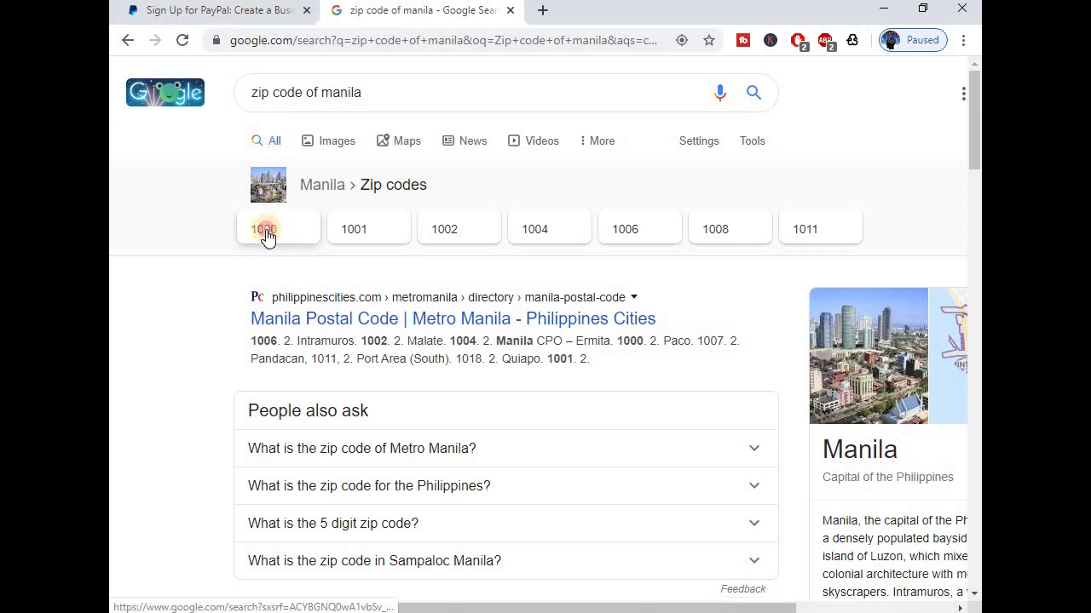
click(253, 19)
Enter ZIP code 1000 and the mobile phone number.
click(416, 501)
text(1000)
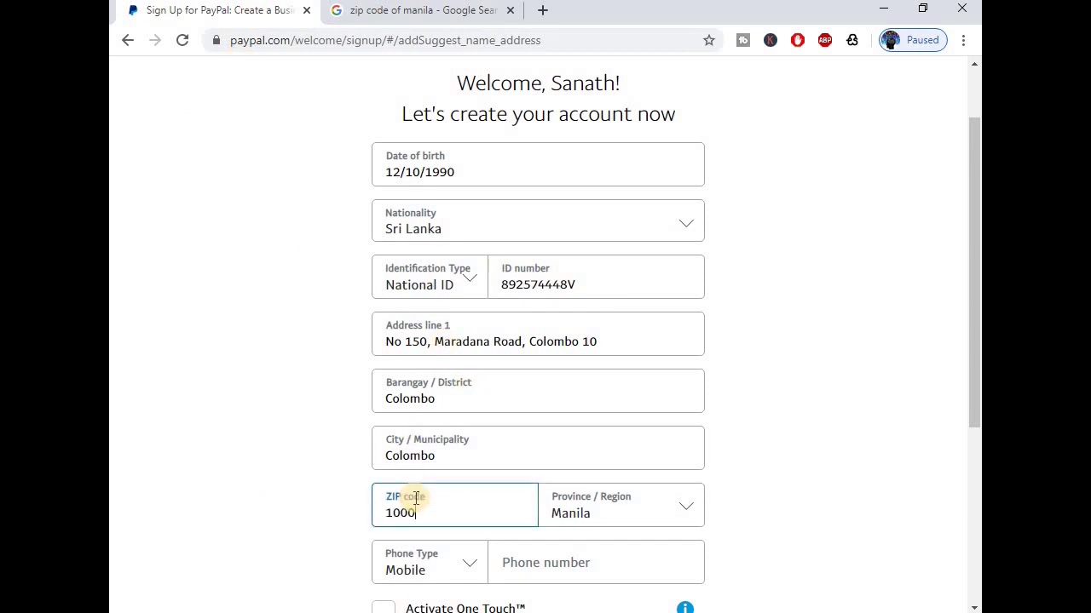
scroll(308, 350, down, 2)
click(581, 385)
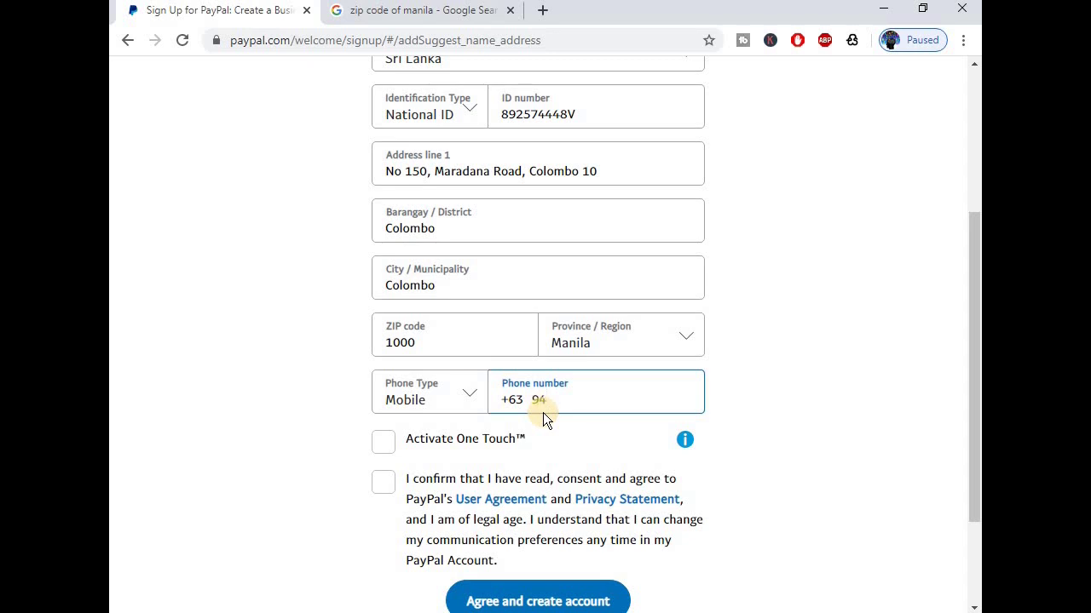
key(BackSpace)
key(BackSpace)
text(7 148 519)
click(805, 293)
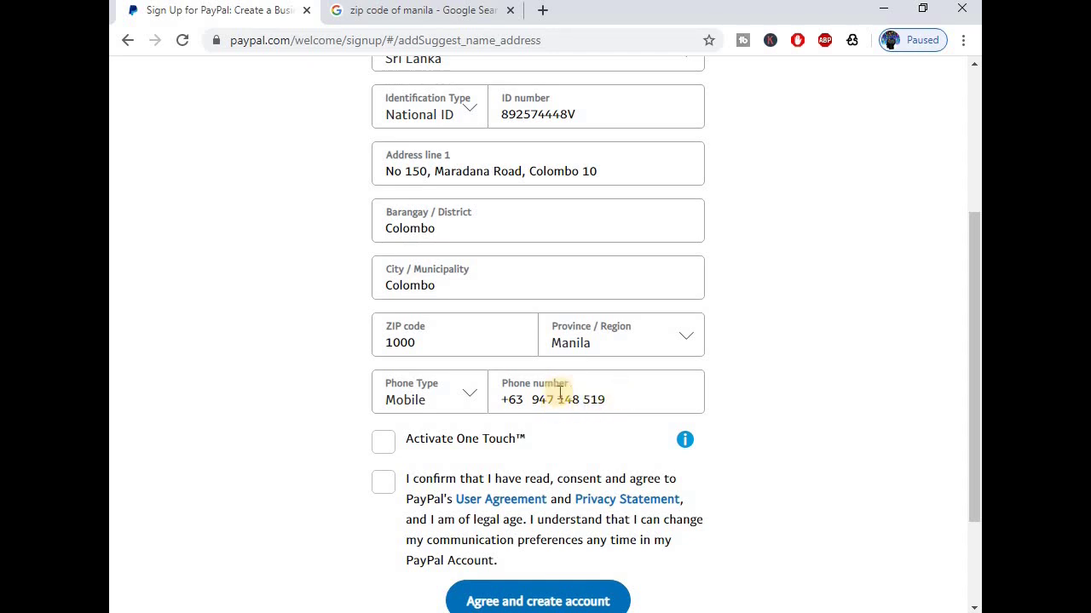
Accept the user agreement and privacy statement, and create the account.
scroll(511, 375, down, 3)
click(382, 339)
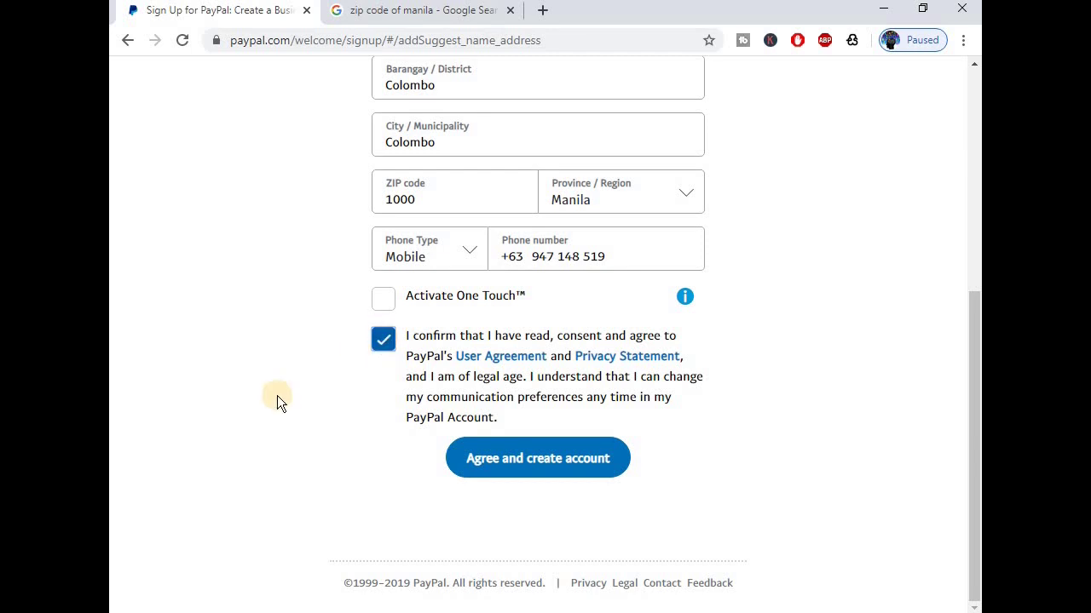
click(538, 482)
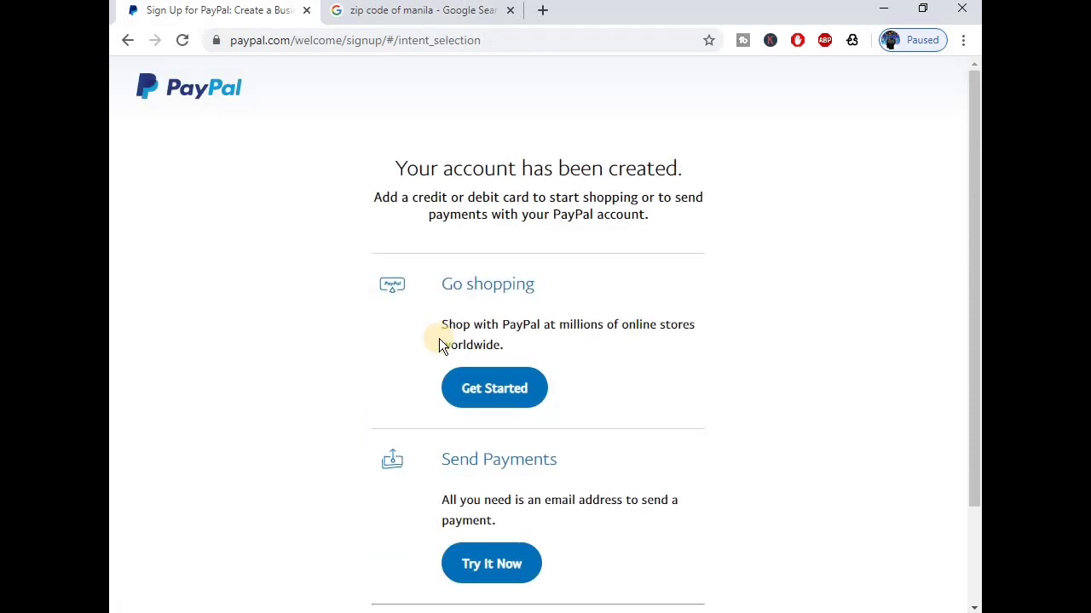
Choose Get Started under Go shopping to reach the Link a credit or debit card page.
scroll(413, 336, down, 3)
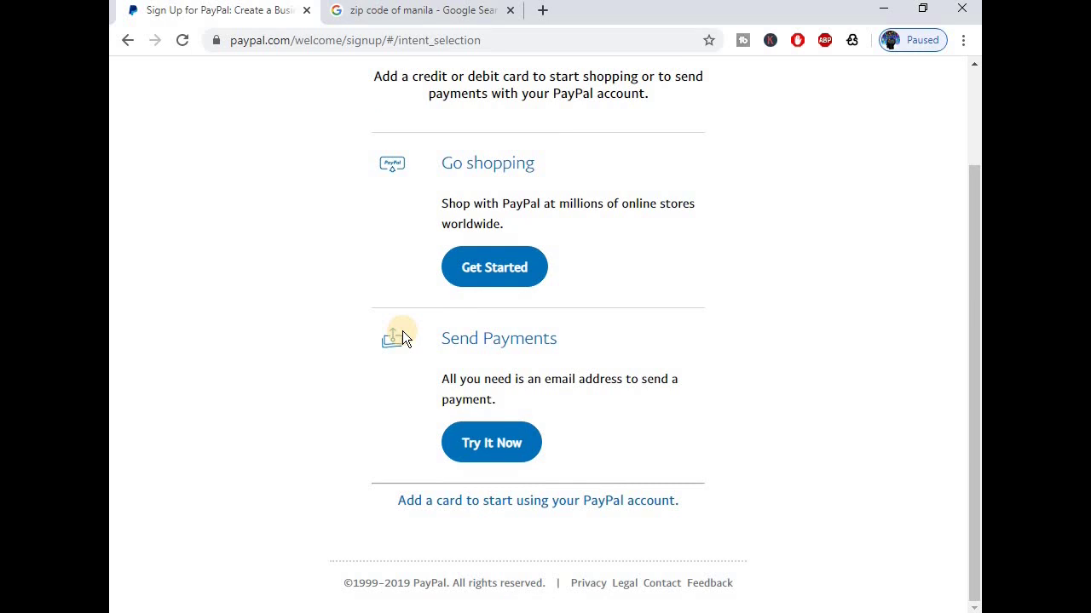
scroll(402, 337, up, 3)
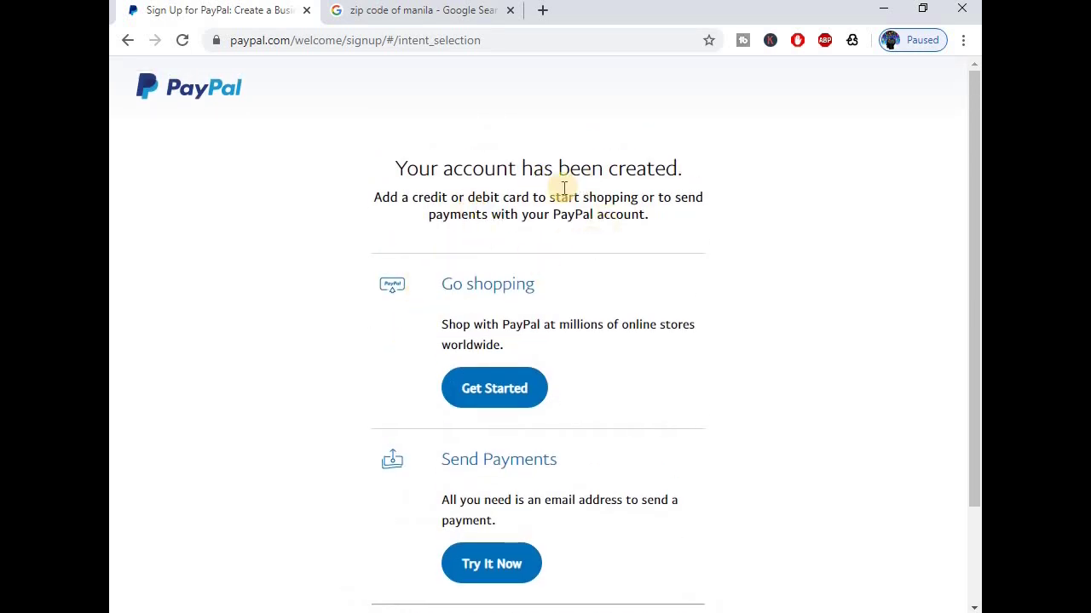
click(510, 396)
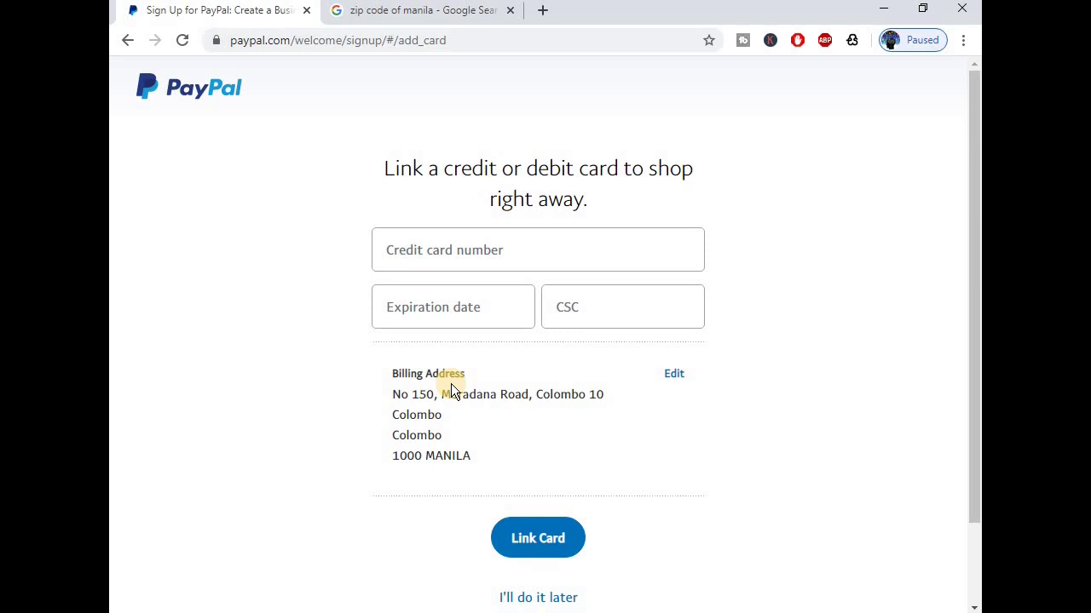
Choose I'll do it later on card linking and go to the account Summary page.
scroll(366, 294, down, 2)
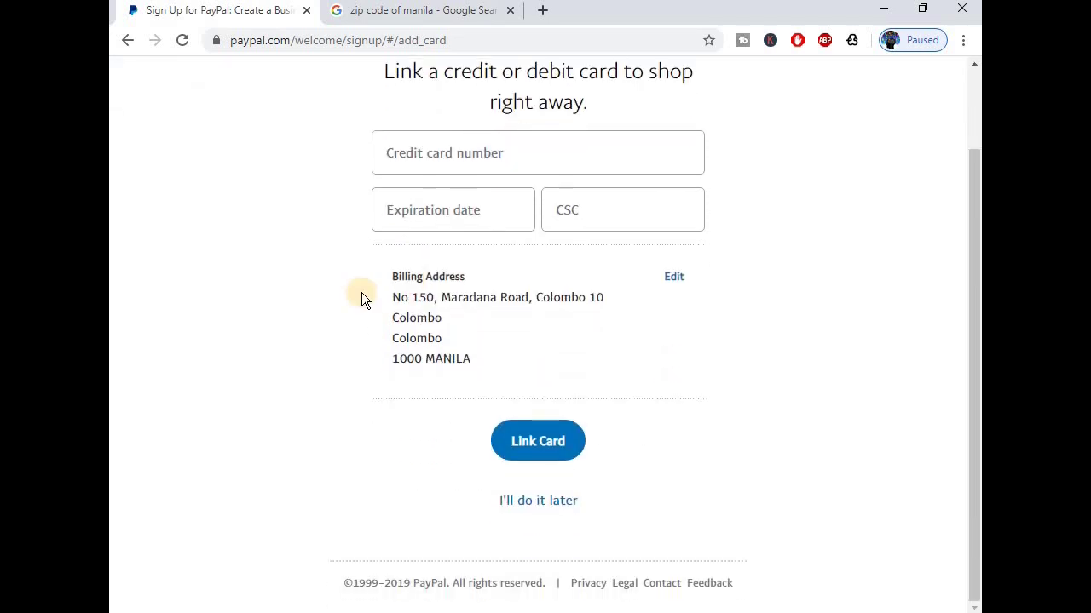
click(543, 444)
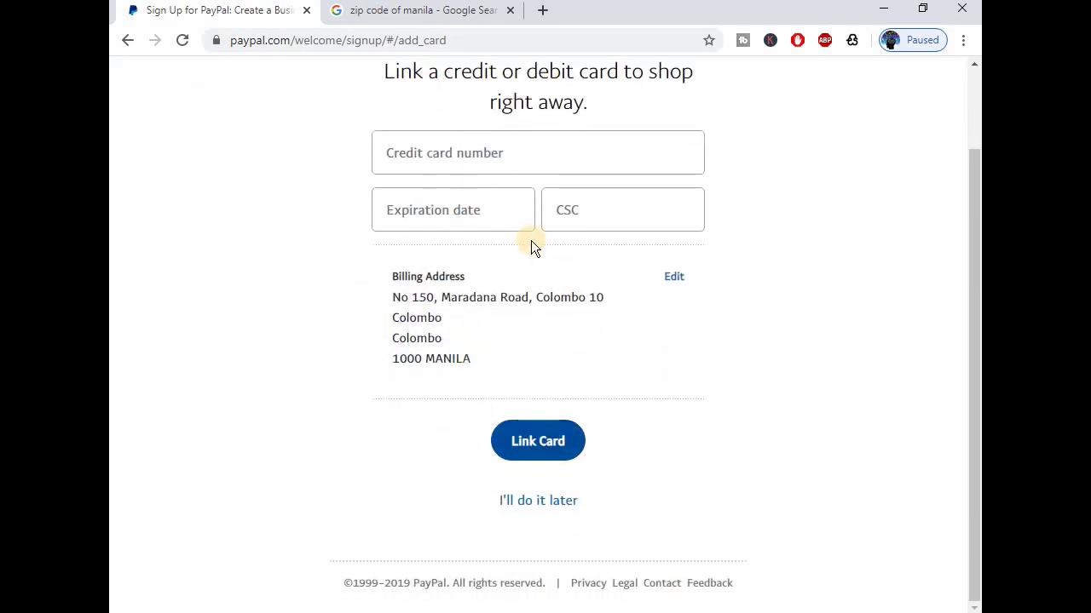
click(534, 505)
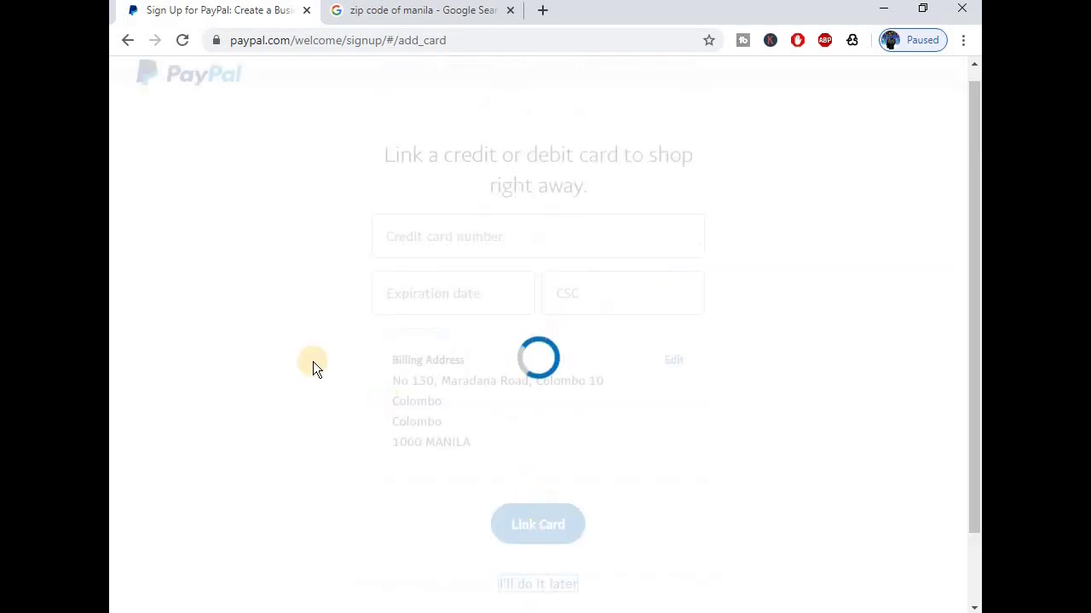
scroll(311, 359, down, 3)
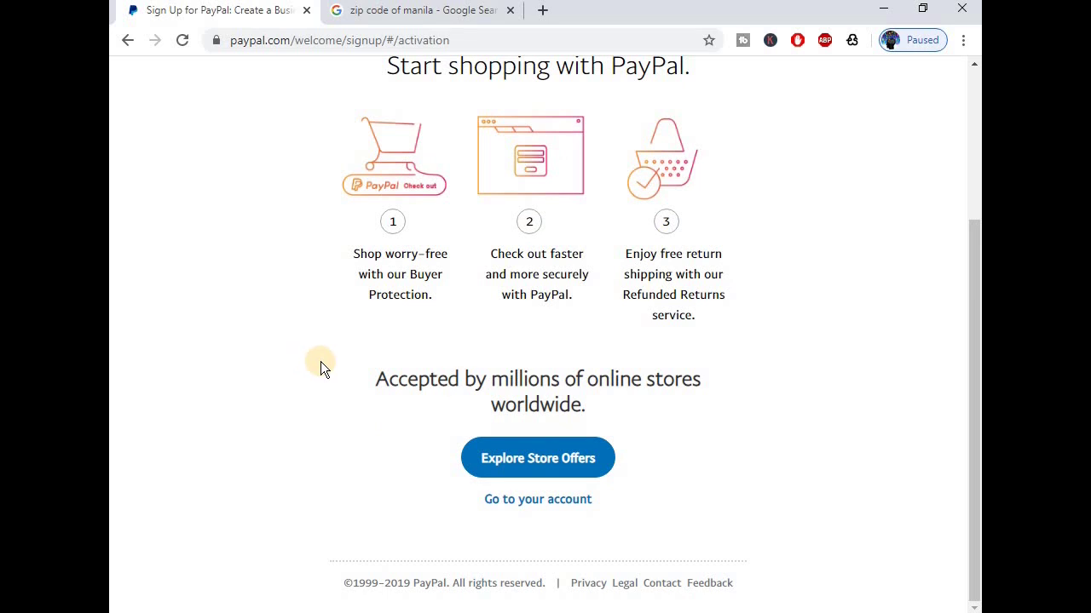
click(525, 505)
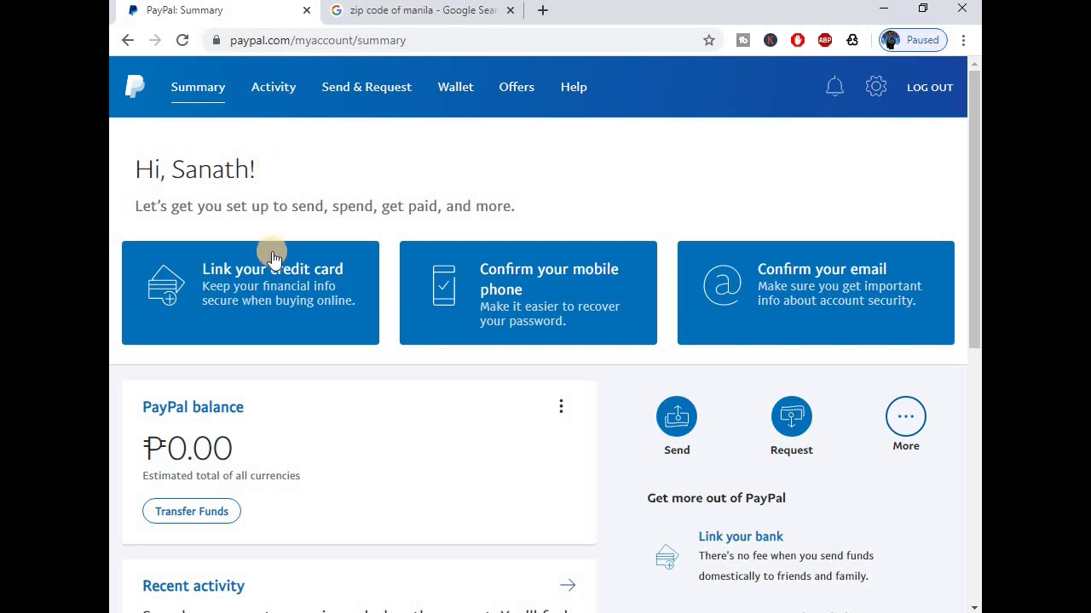
Look over the account Summary page and open the Confirm your email card.
scroll(319, 398, down, 1)
scroll(319, 391, down, 3)
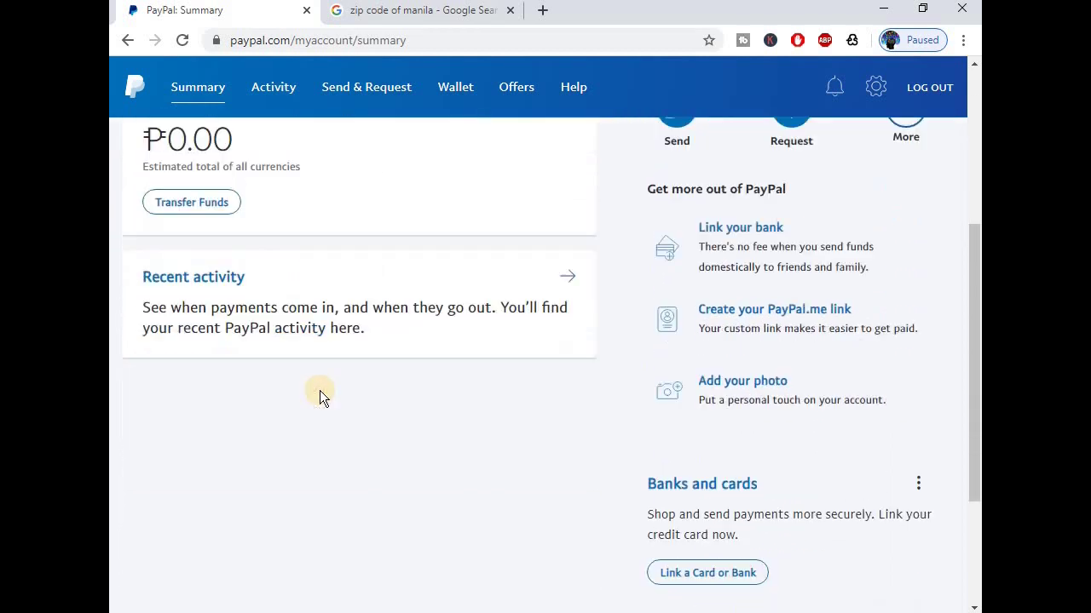
scroll(319, 390, down, 1)
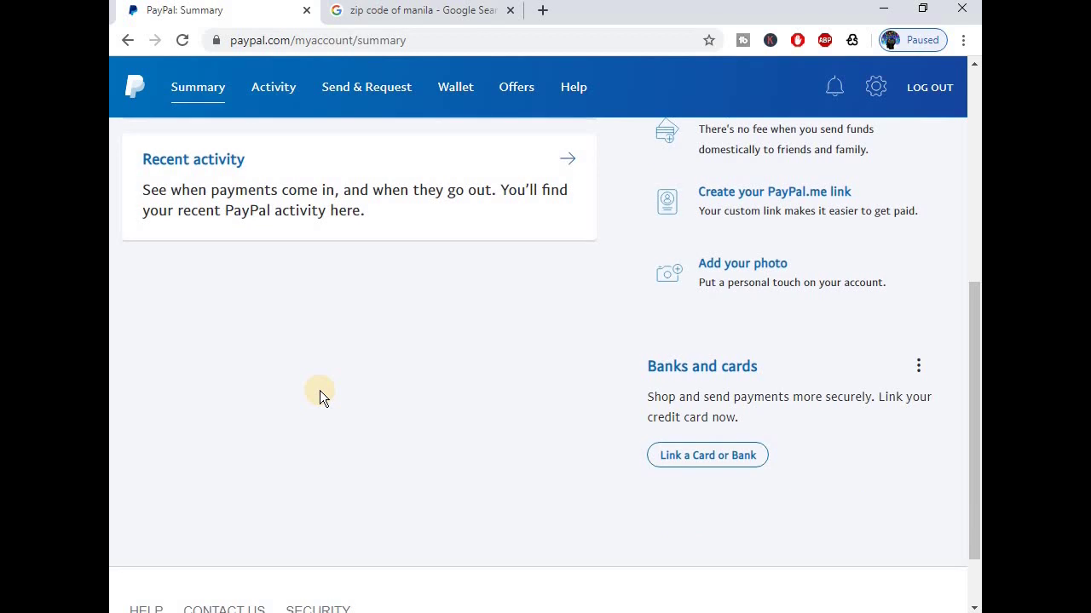
scroll(320, 390, down, 1)
scroll(319, 390, up, 1)
scroll(319, 390, up, 5)
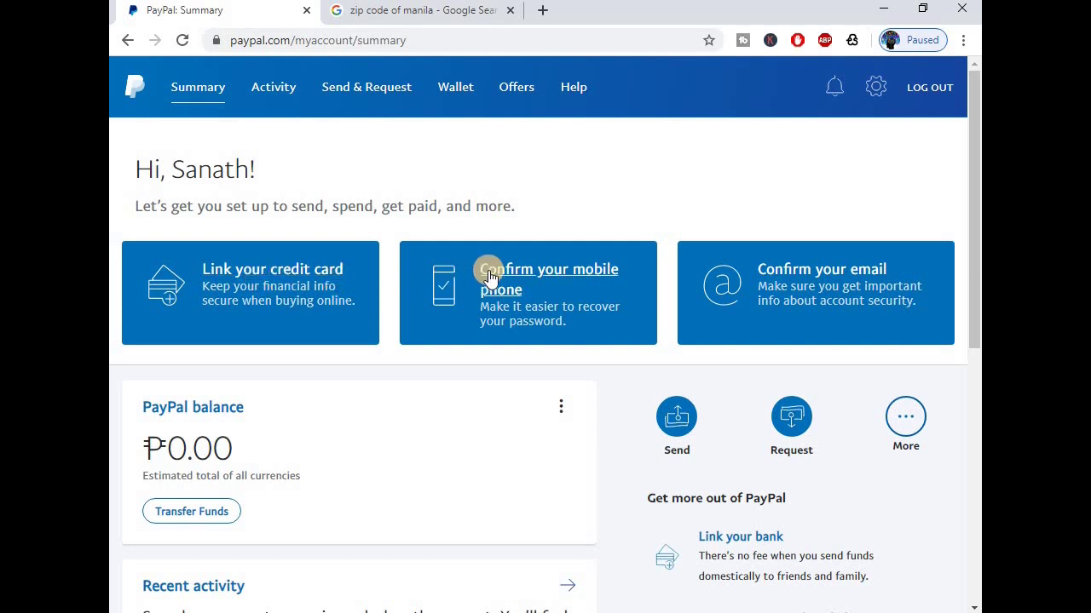
click(811, 281)
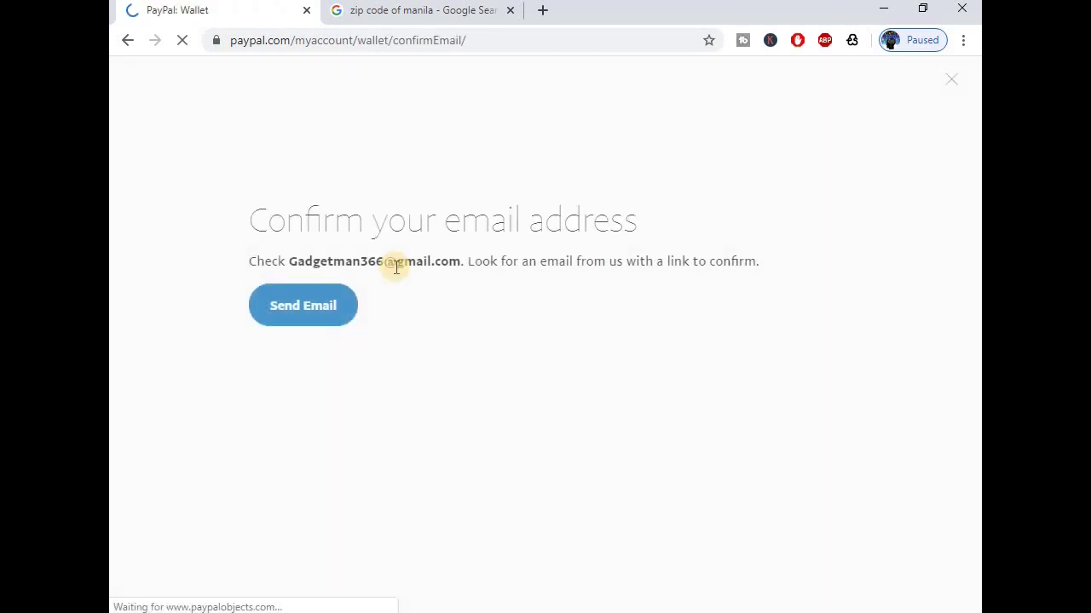
Send PayPal's confirmation email, then start going to 'gmail' in a new browser tab.
click(300, 312)
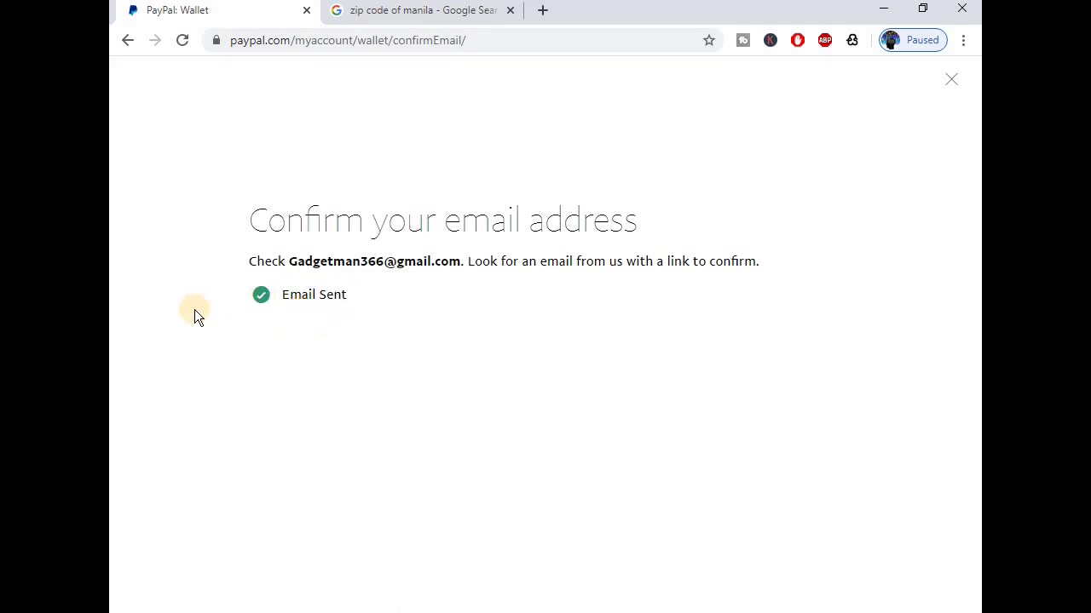
click(548, 10)
text(gmail.com)
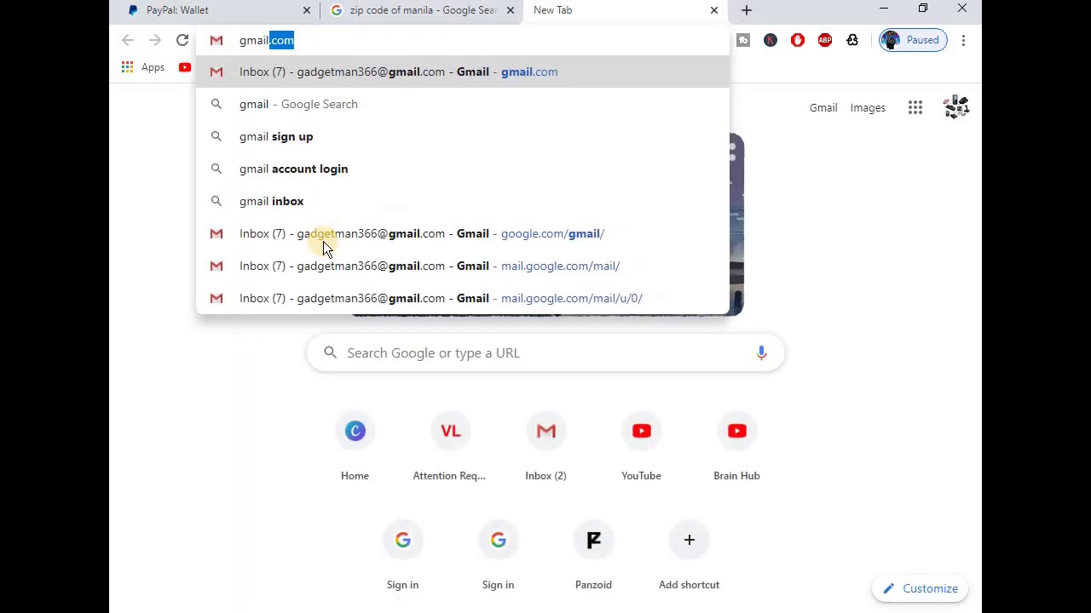
In Gmail, open PayPal's confirmation message and follow its Confirm My Email Address link.
key(Return)
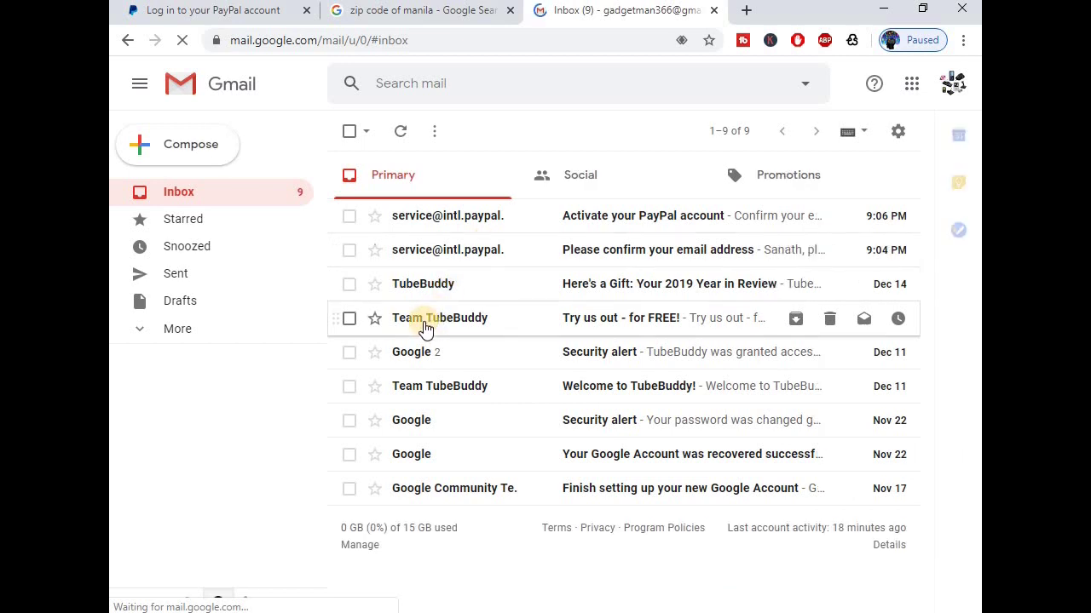
click(648, 250)
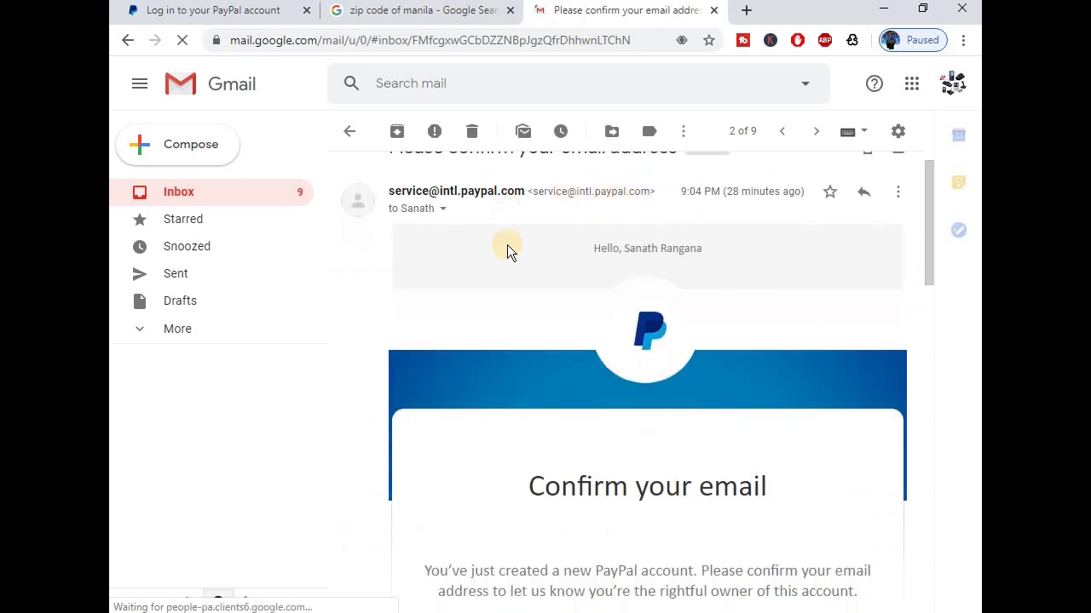
scroll(507, 244, down, 3)
click(628, 340)
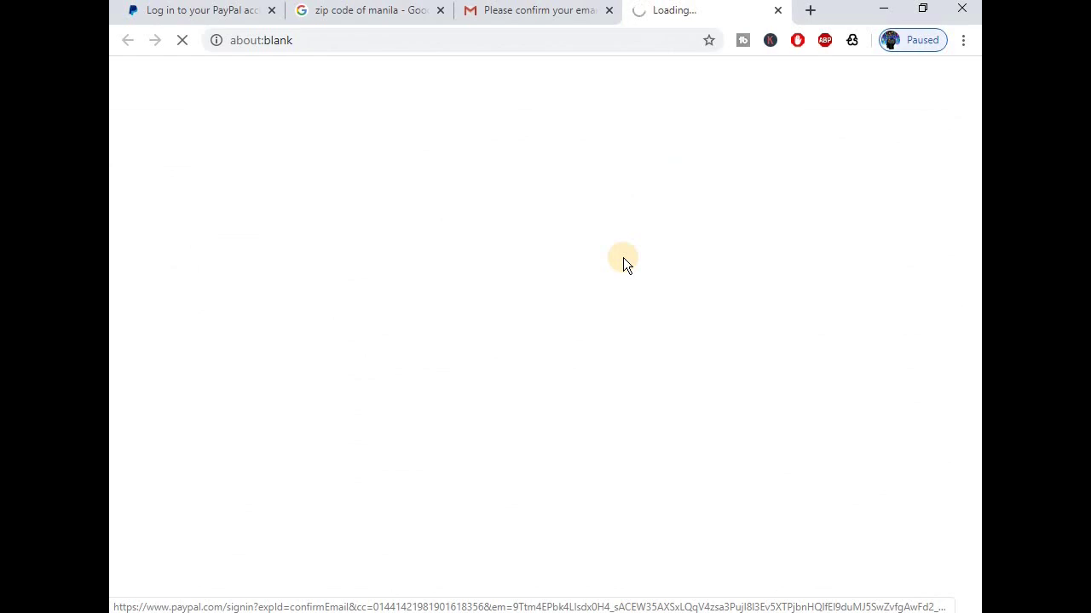
Enter the account password, retyping it after the error, to confirm the email address.
click(505, 381)
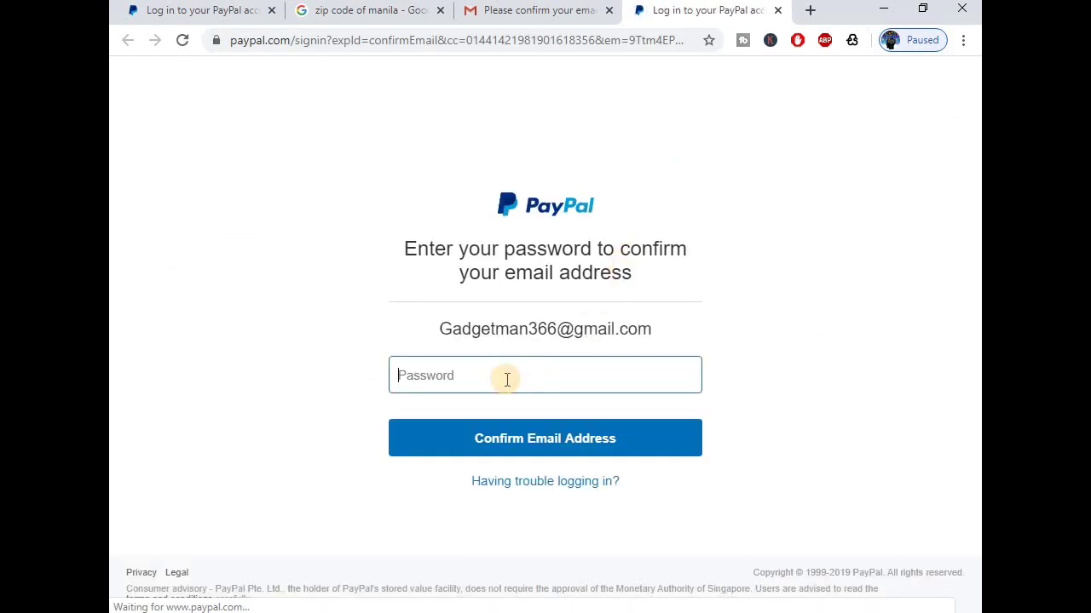
text(••••••••)
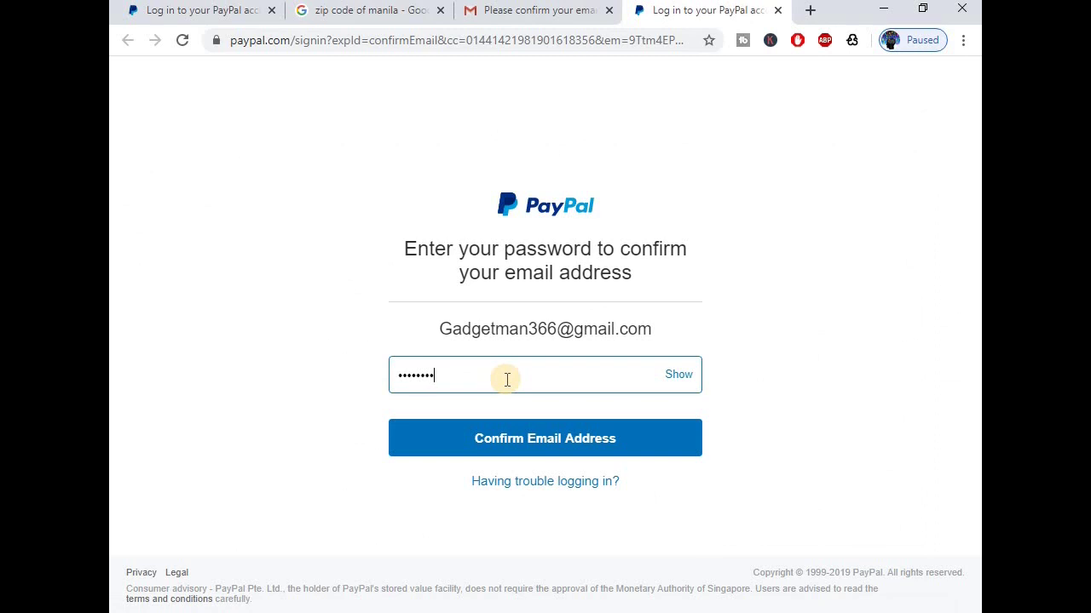
key(BackSpace)
key(BackSpace)
key(BackSpace)
key(BackSpace)
key(BackSpace)
key(BackSpace)
key(BackSpace)
key(BackSpace)
text(•••••••••••••••••)
key(Return)
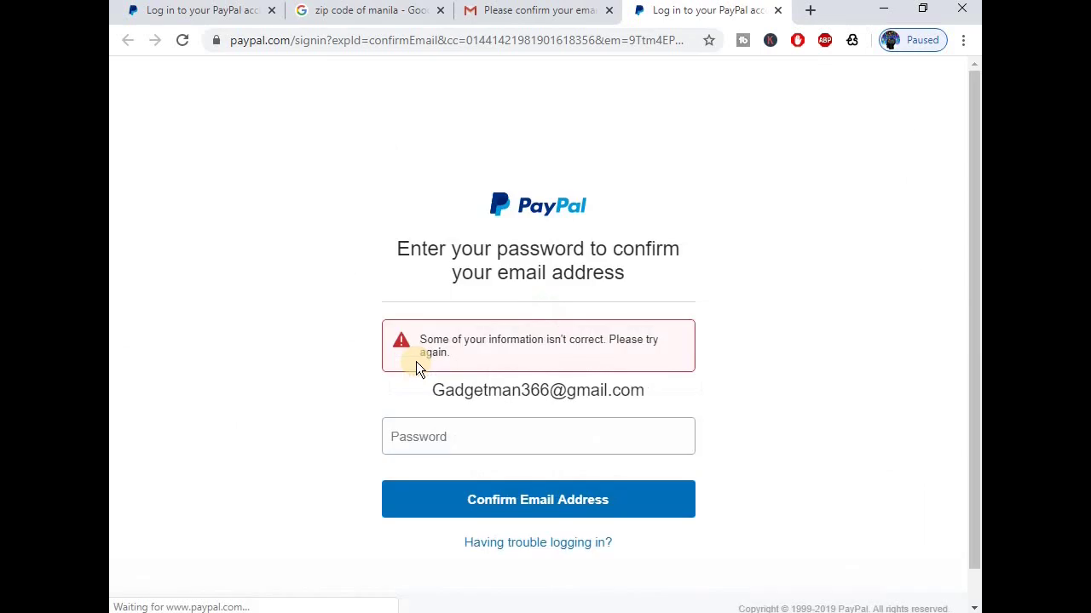
click(498, 442)
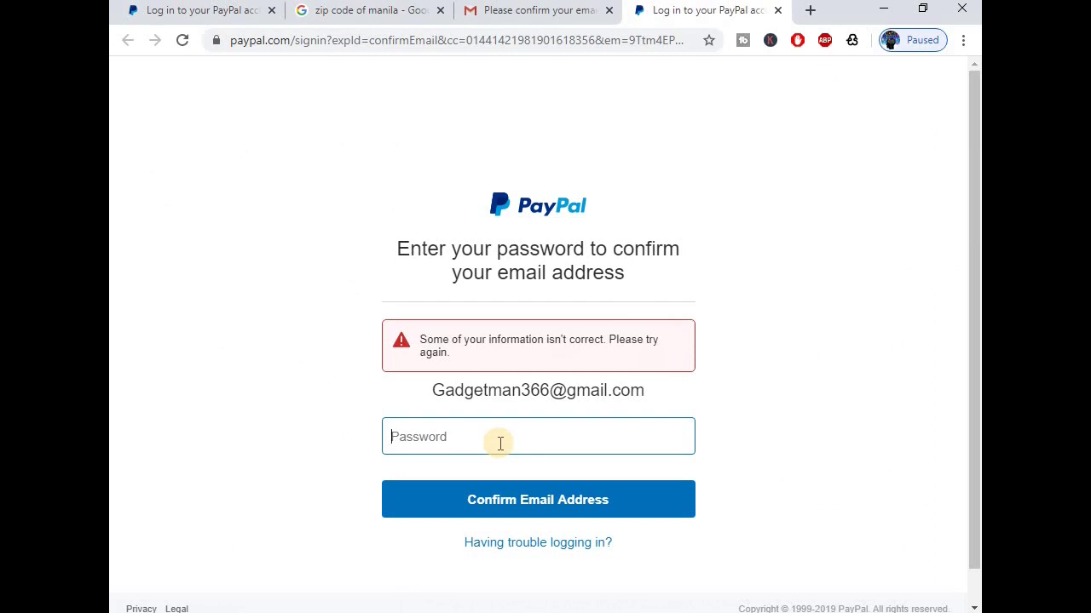
text(•••••••••••)
key(Return)
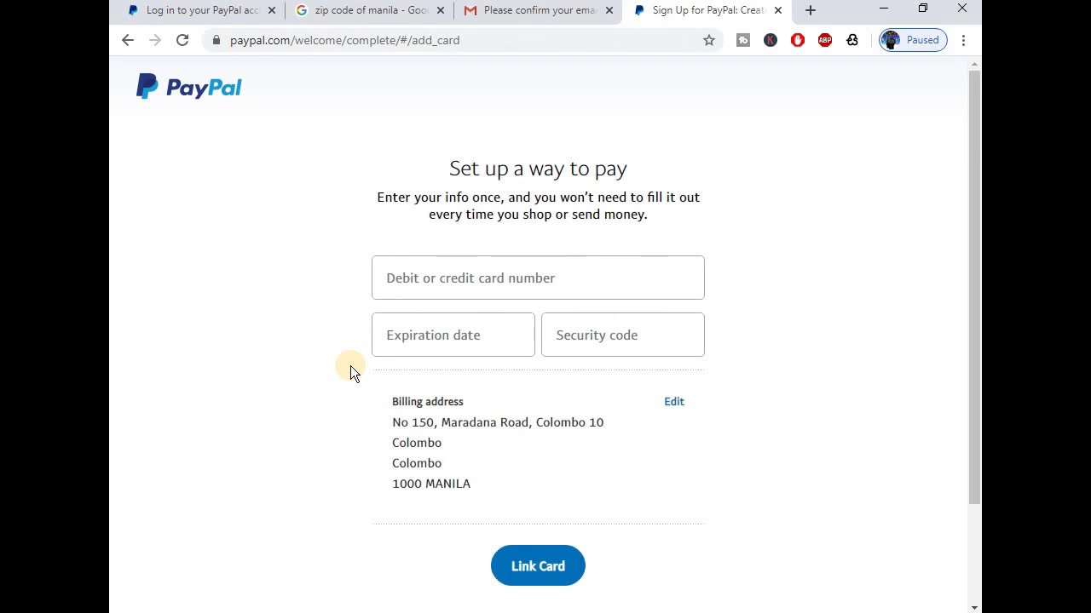
Skip the card and phone confirmation prompts with 'Not now', then choose 'Go to my account'.
scroll(350, 366, down, 2)
scroll(350, 365, up, 2)
scroll(350, 371, down, 2)
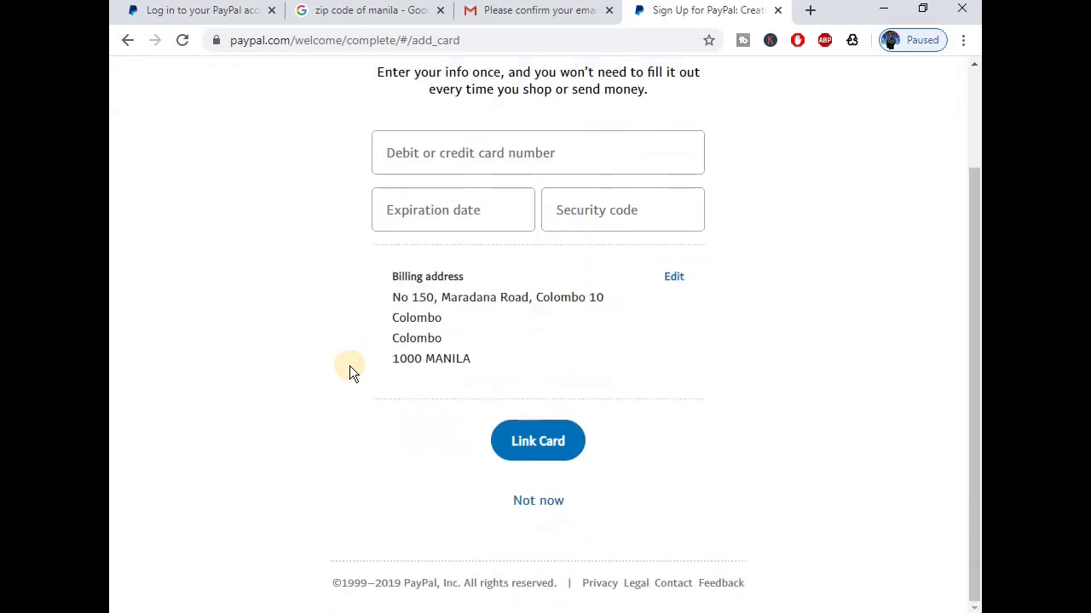
click(539, 502)
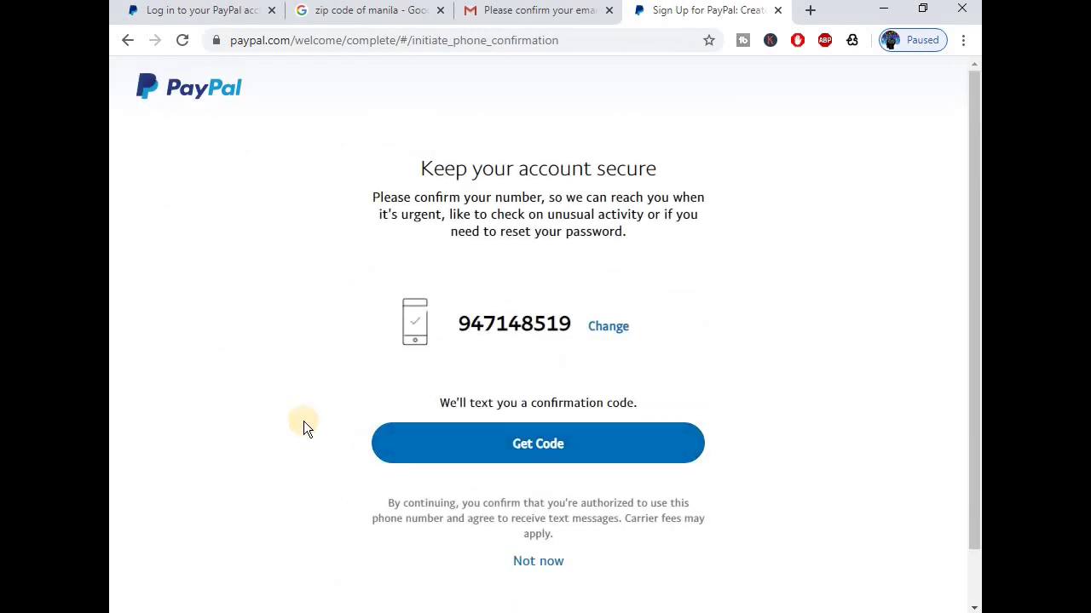
scroll(304, 422, down, 1)
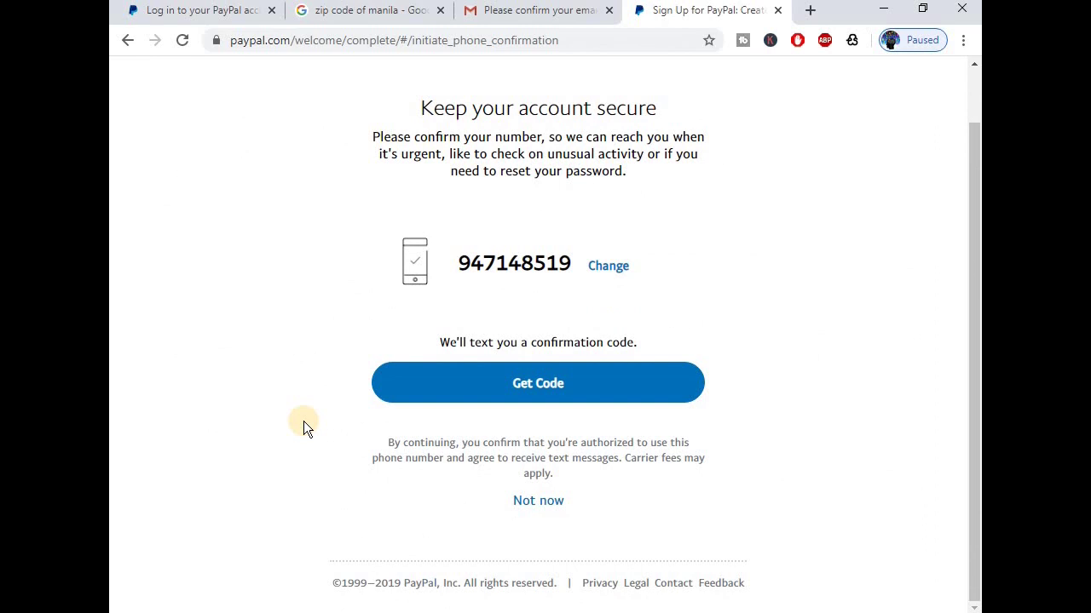
click(545, 501)
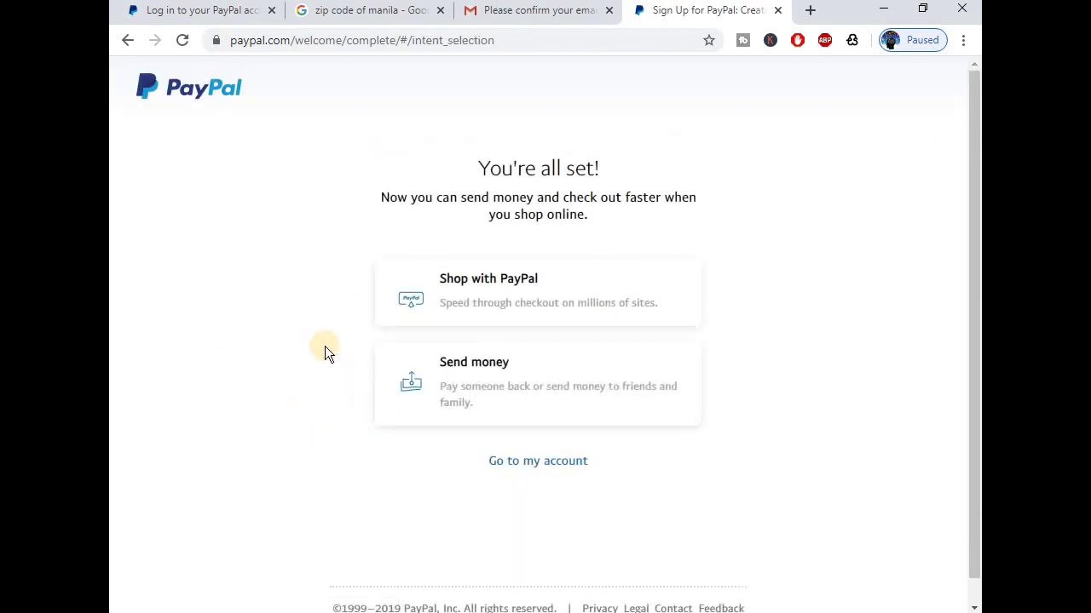
scroll(341, 350, down, 1)
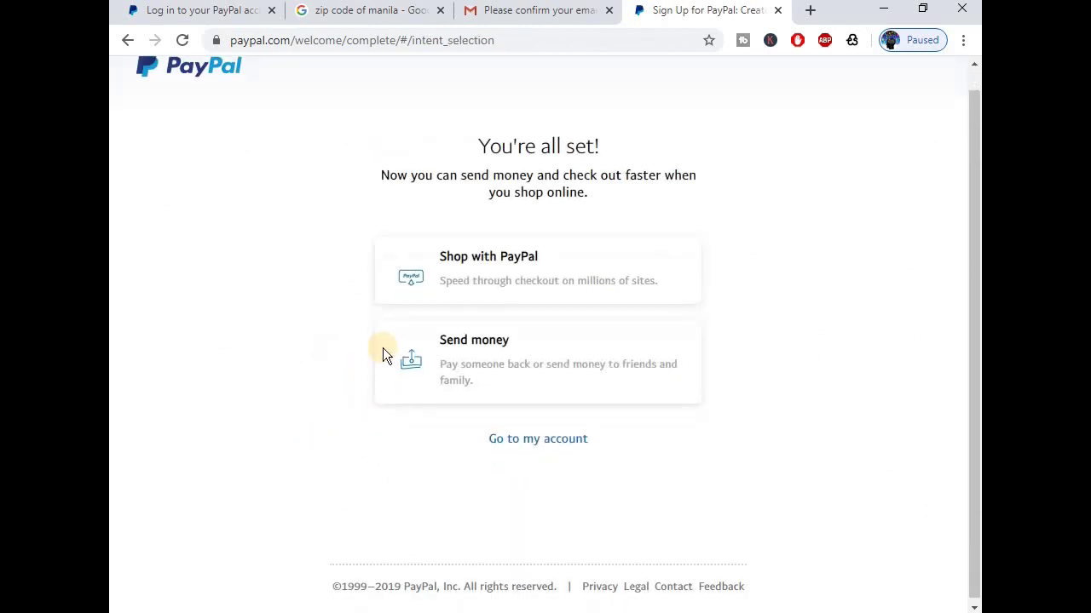
click(309, 422)
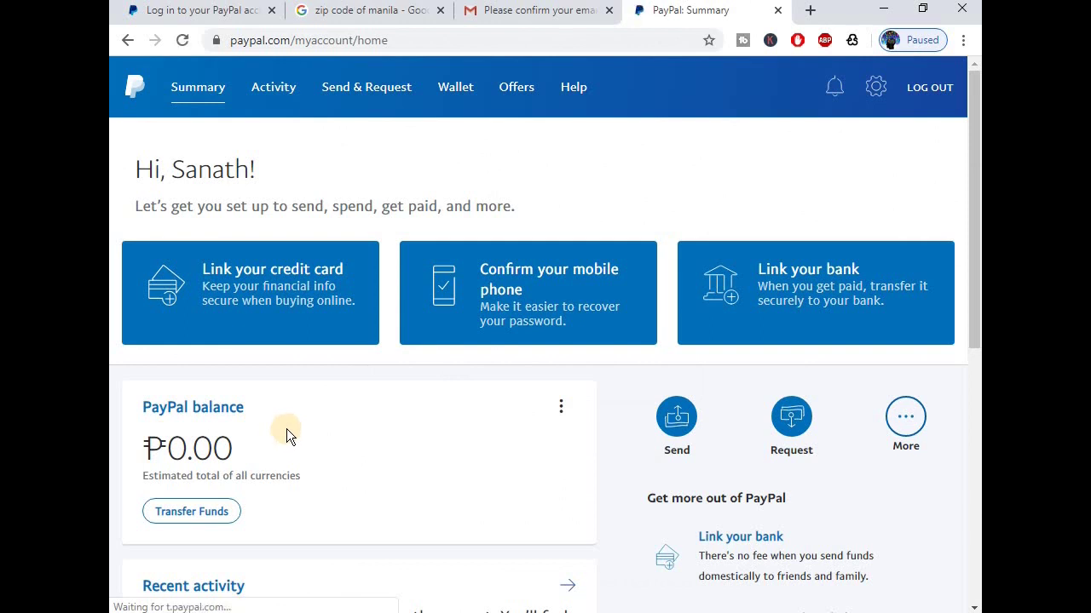
Review the profile details on the settings Account tab, then switch to the Security tab.
click(875, 99)
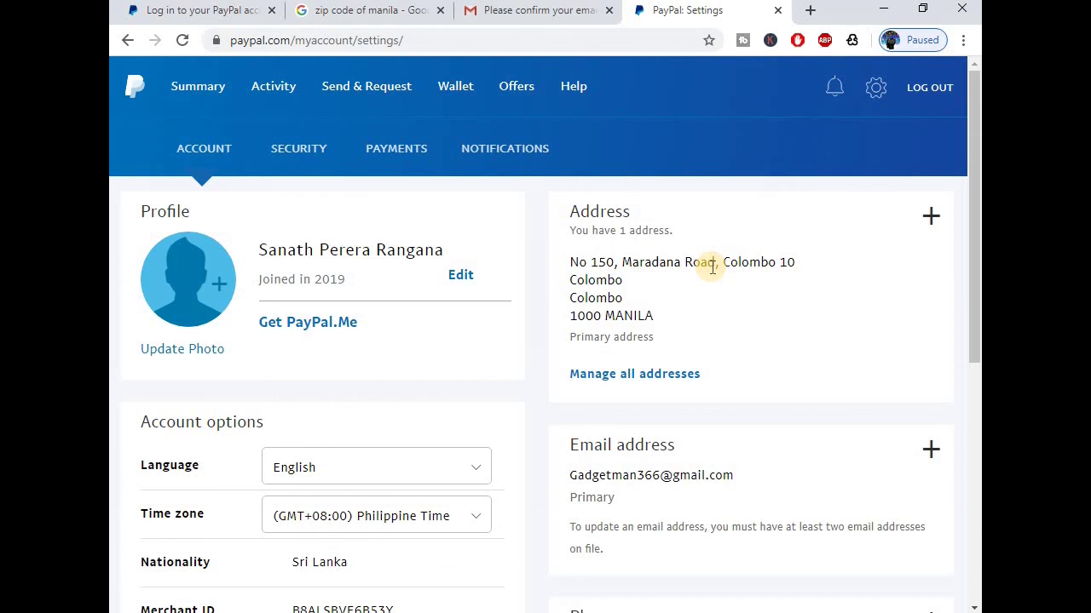
scroll(712, 267, down, 2)
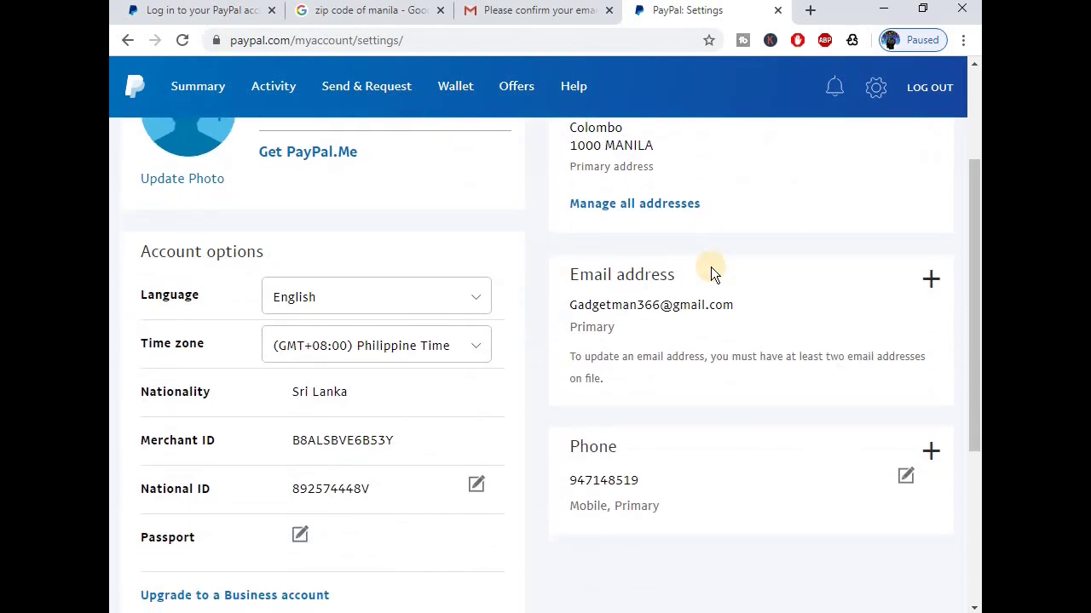
scroll(710, 267, down, 1)
scroll(712, 267, down, 1)
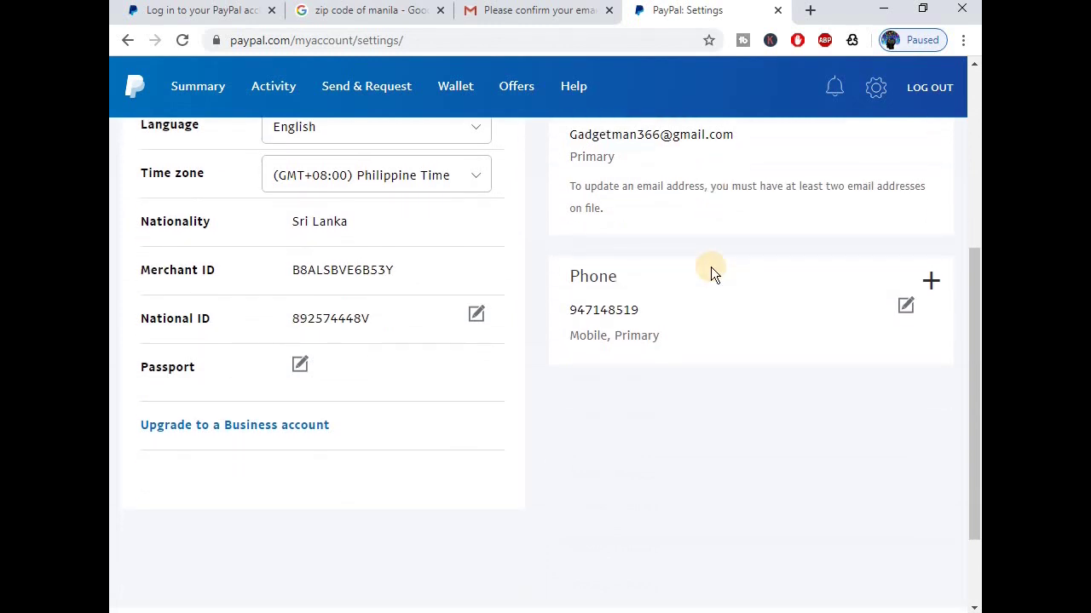
scroll(721, 315, up, 4)
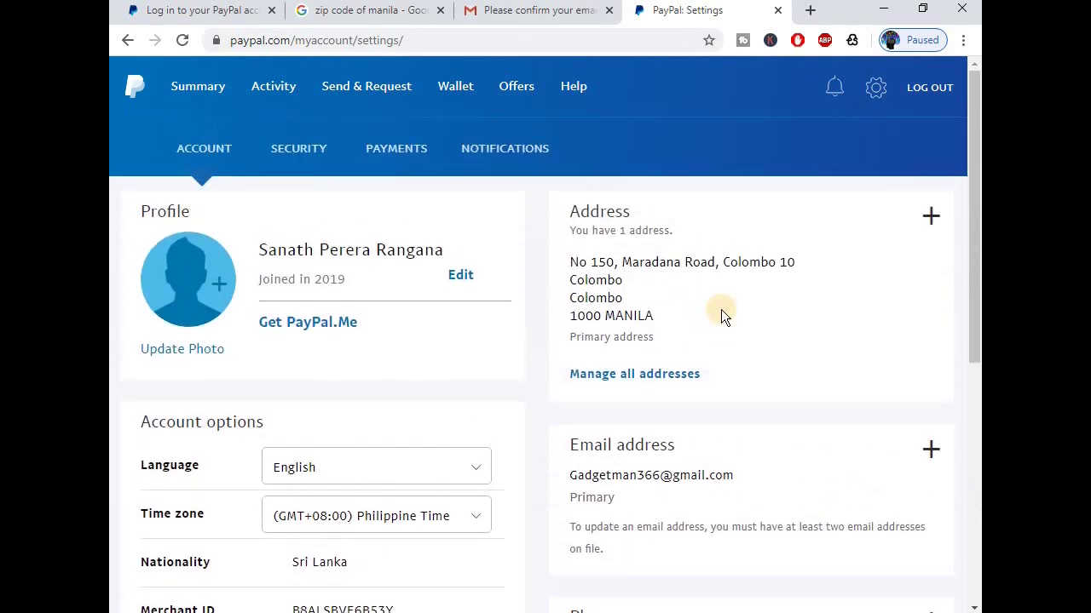
click(285, 159)
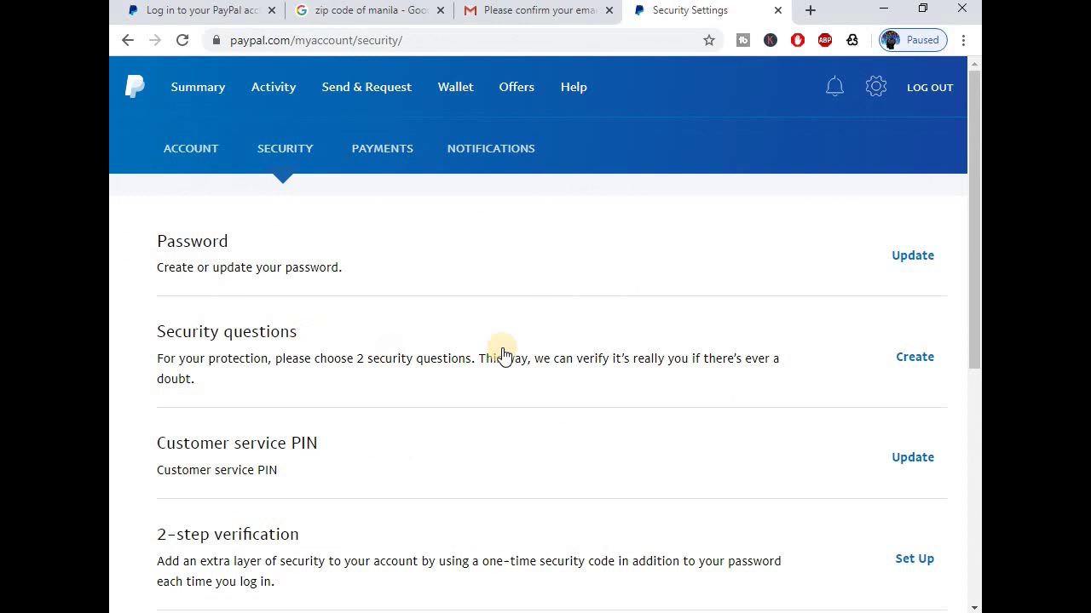
Create answers for the first-school and first-pet security questions and save them.
click(937, 359)
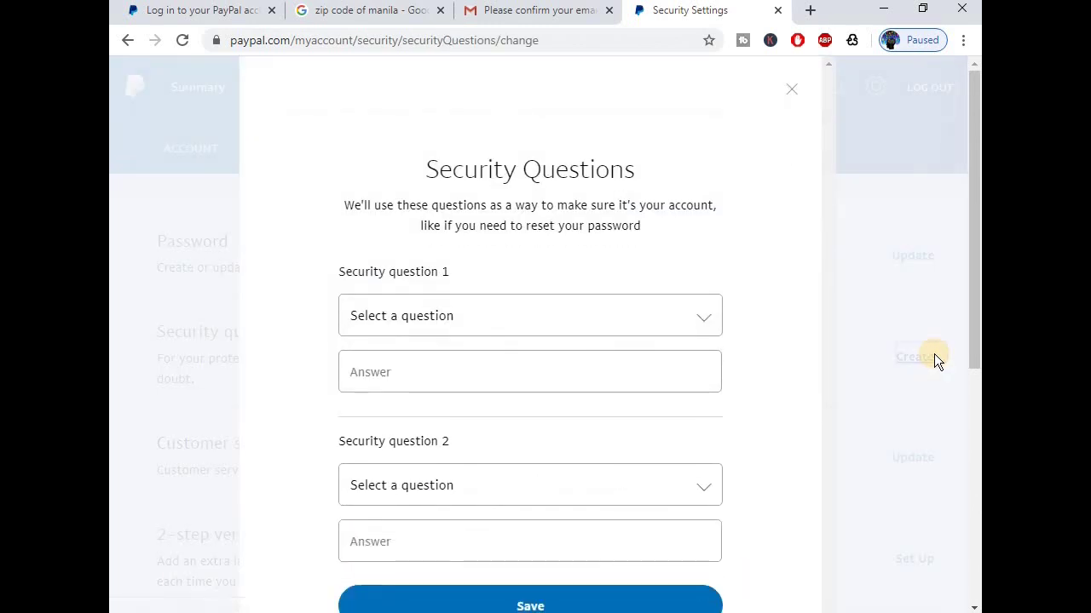
click(522, 321)
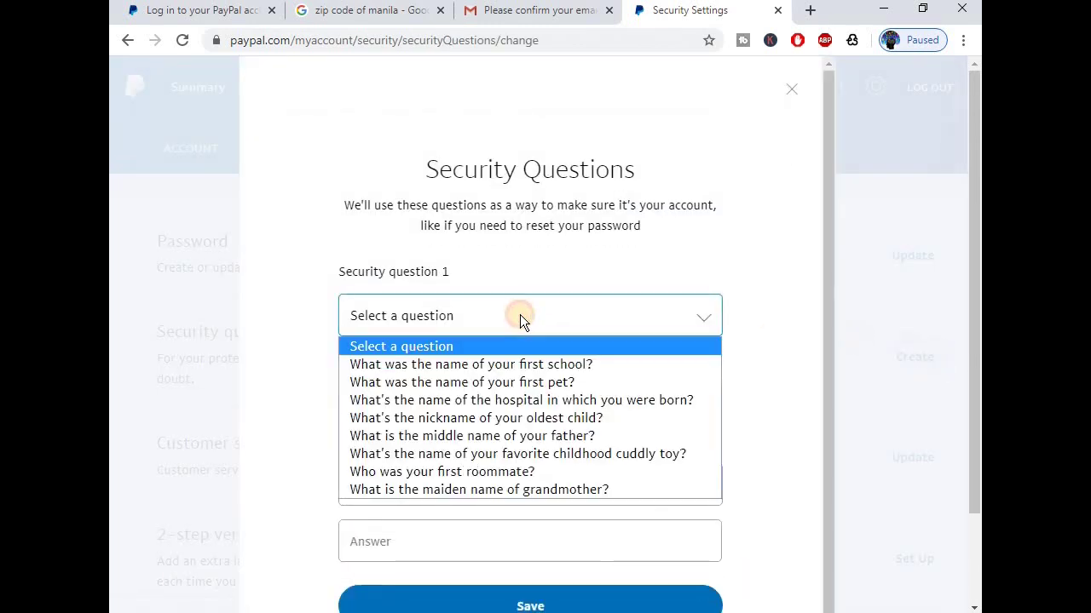
click(489, 364)
click(426, 374)
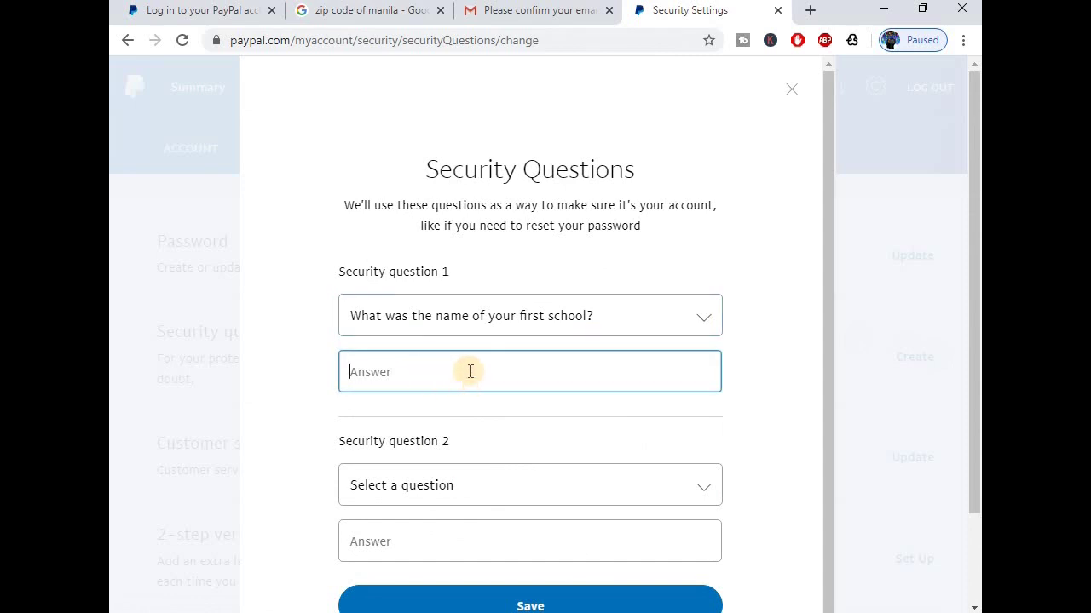
scroll(518, 423, down, 1)
click(476, 388)
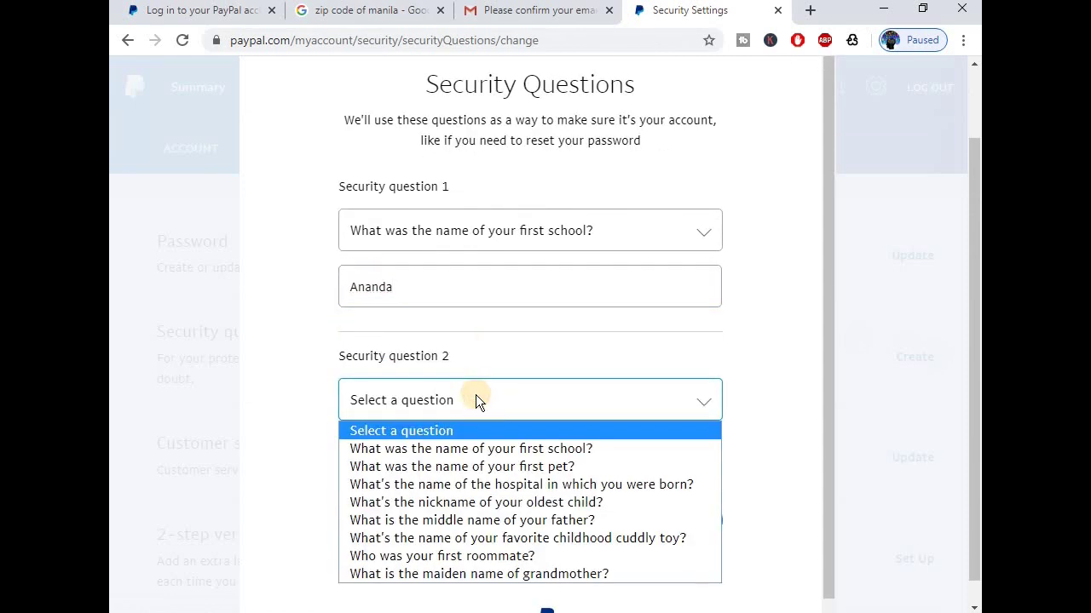
click(501, 466)
click(431, 457)
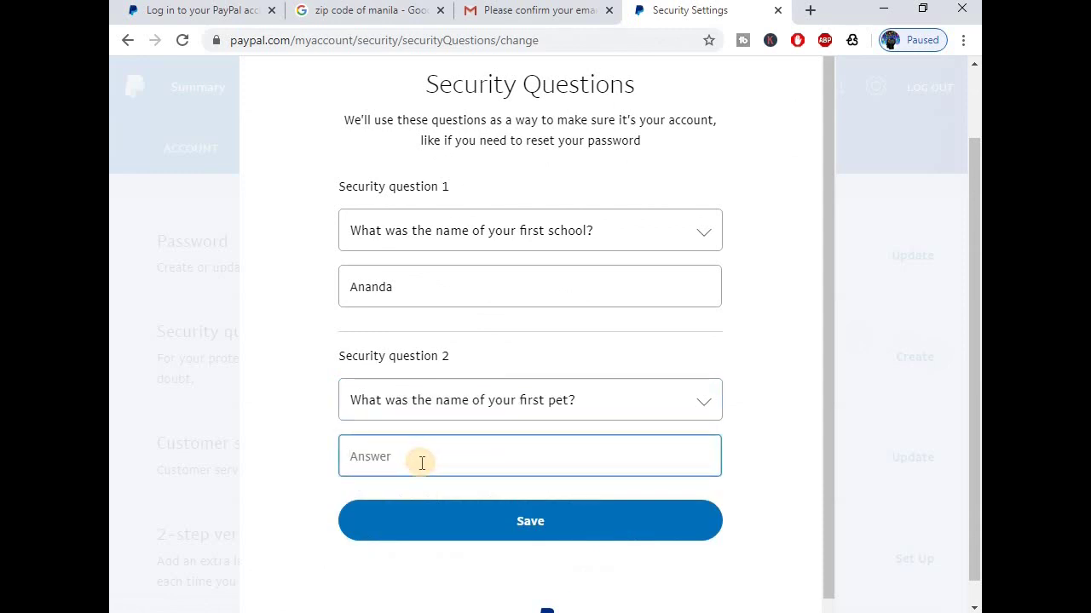
click(532, 509)
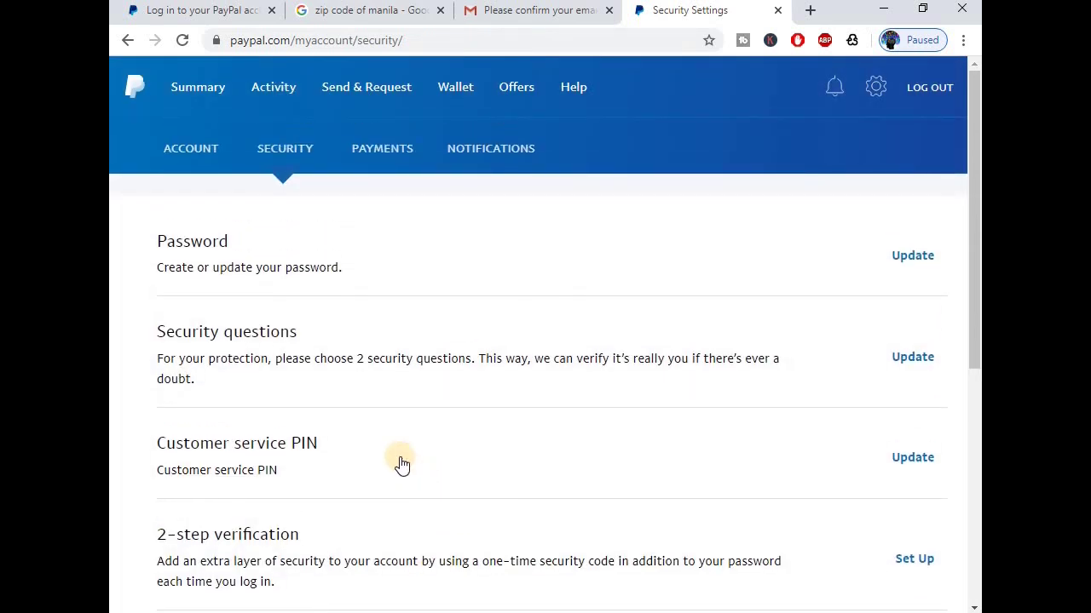
Leave Security settings via the Account tab and return to the Summary page.
scroll(402, 464, down, 3)
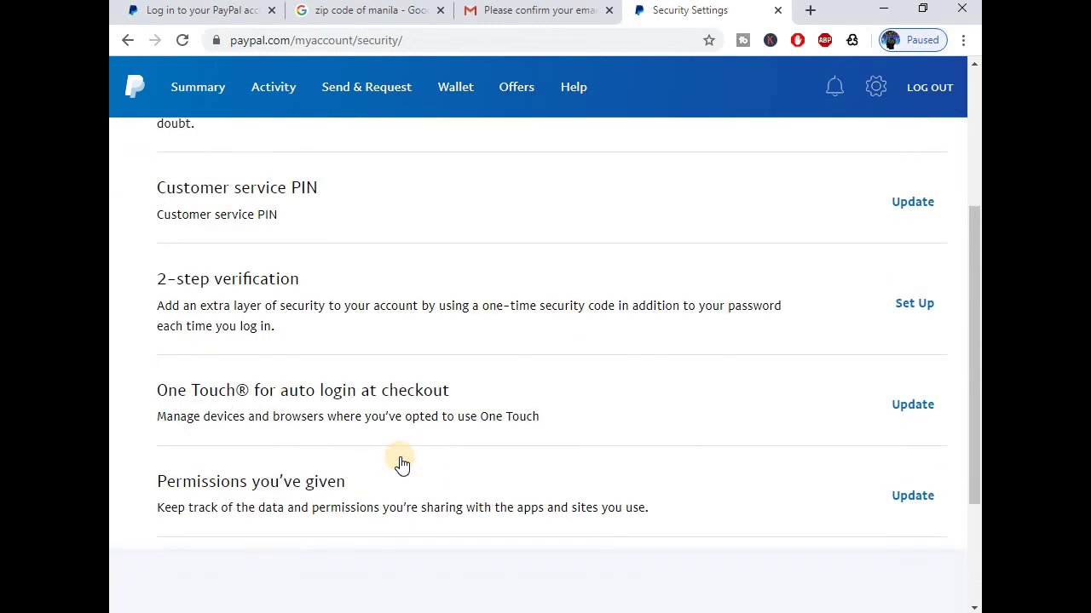
scroll(402, 465, up, 3)
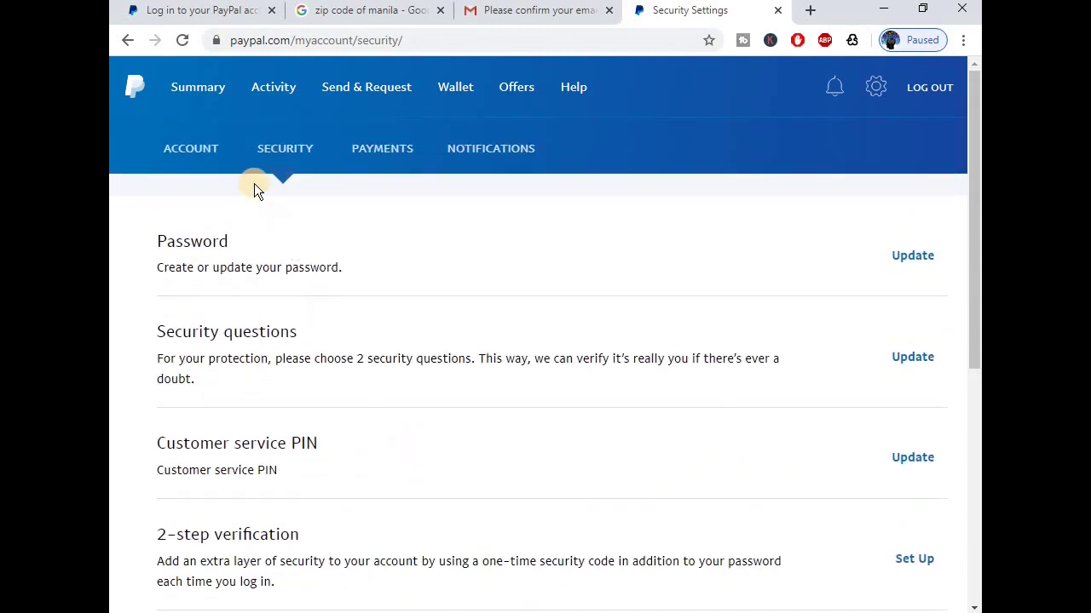
click(206, 149)
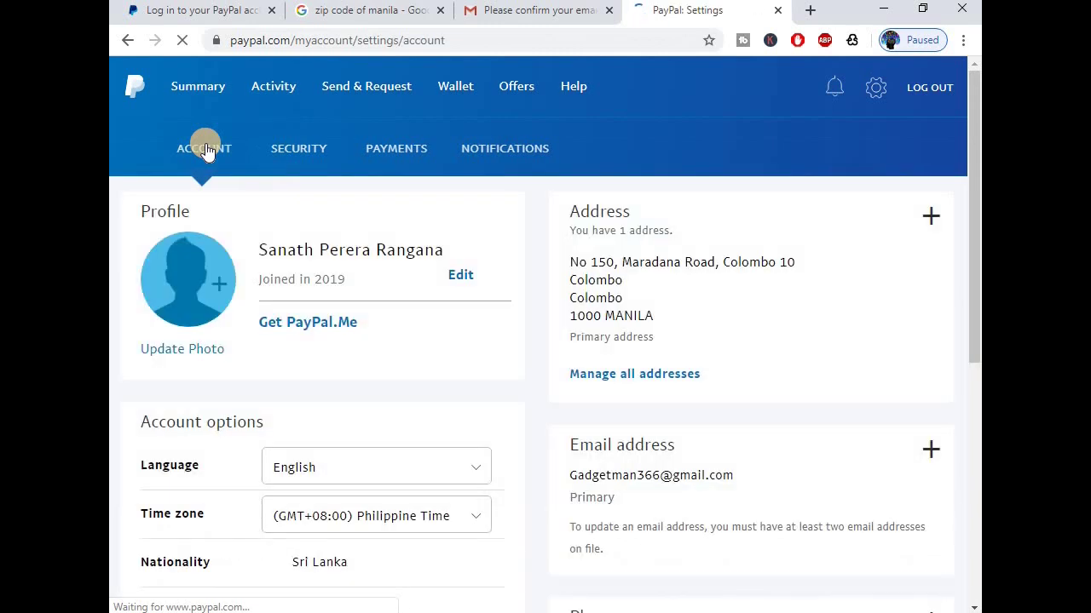
click(203, 76)
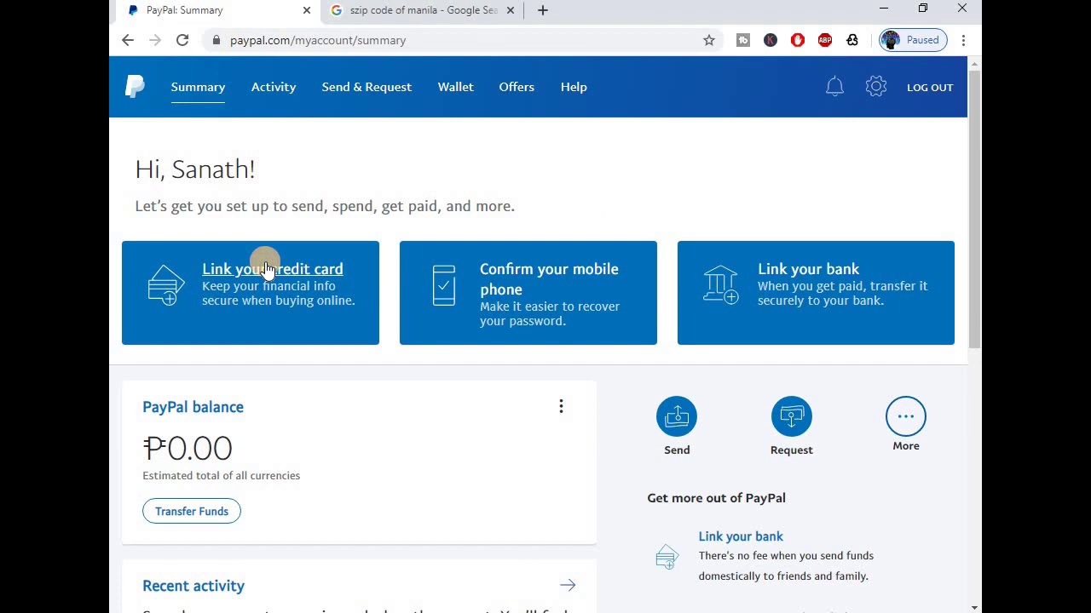
Link a card: enter its number, type Visa, expiry 06/22 and security code.
click(264, 269)
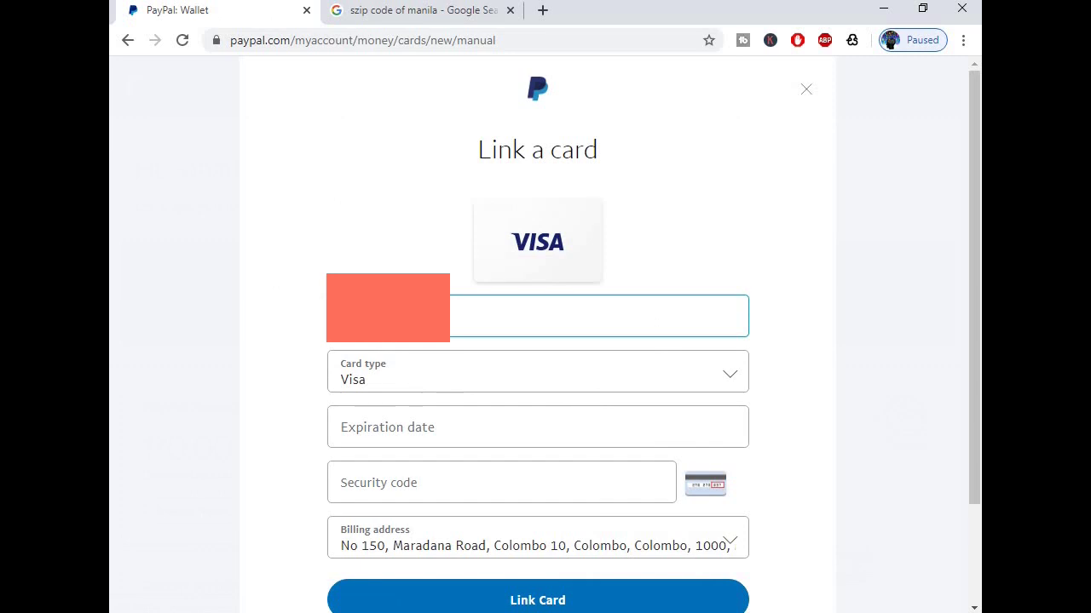
text(5)
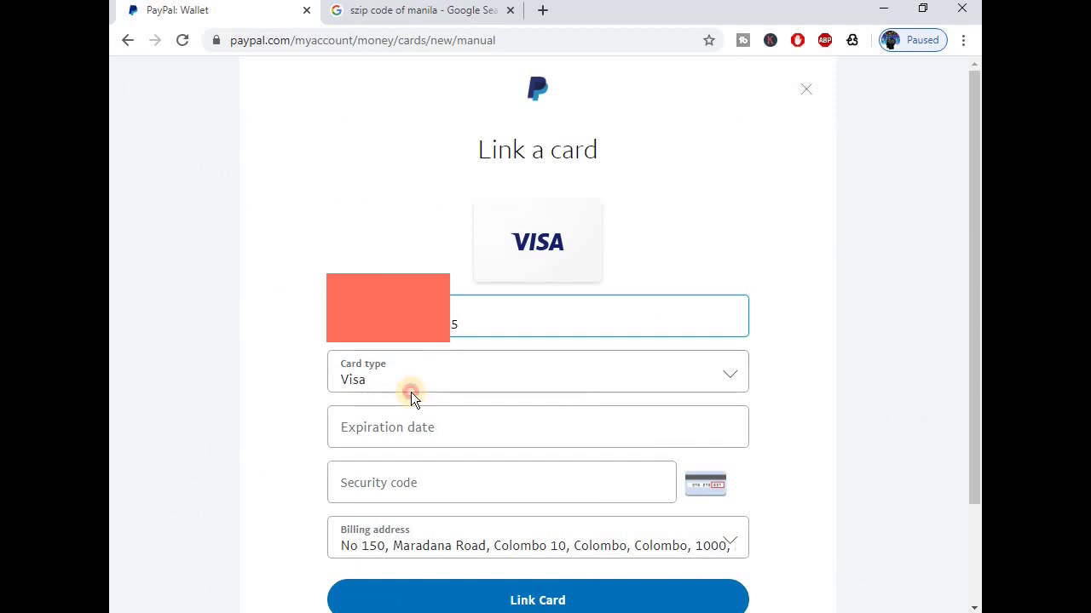
click(410, 391)
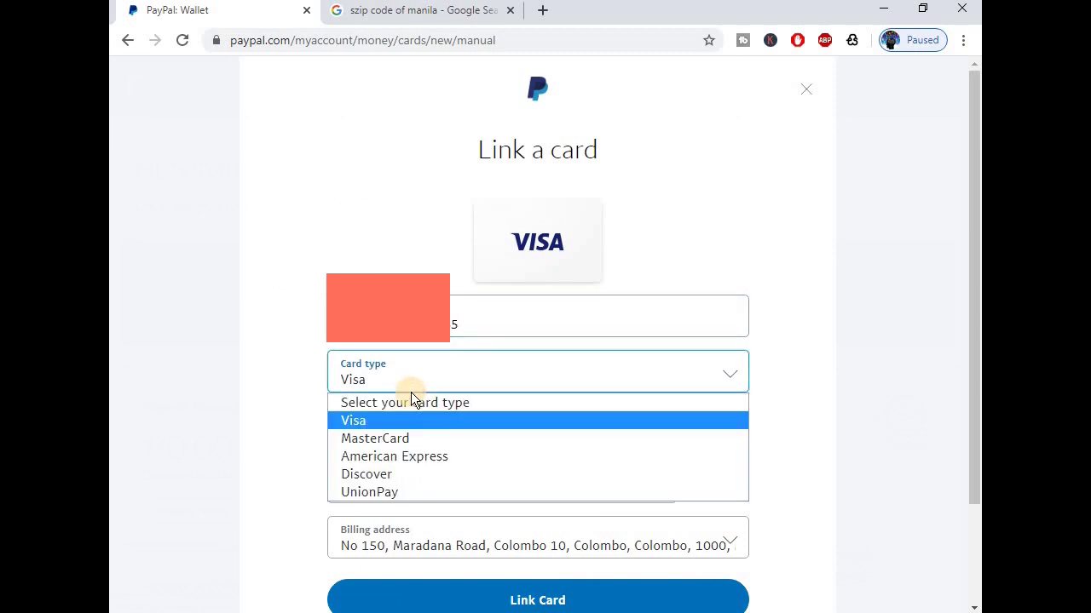
click(372, 425)
click(460, 423)
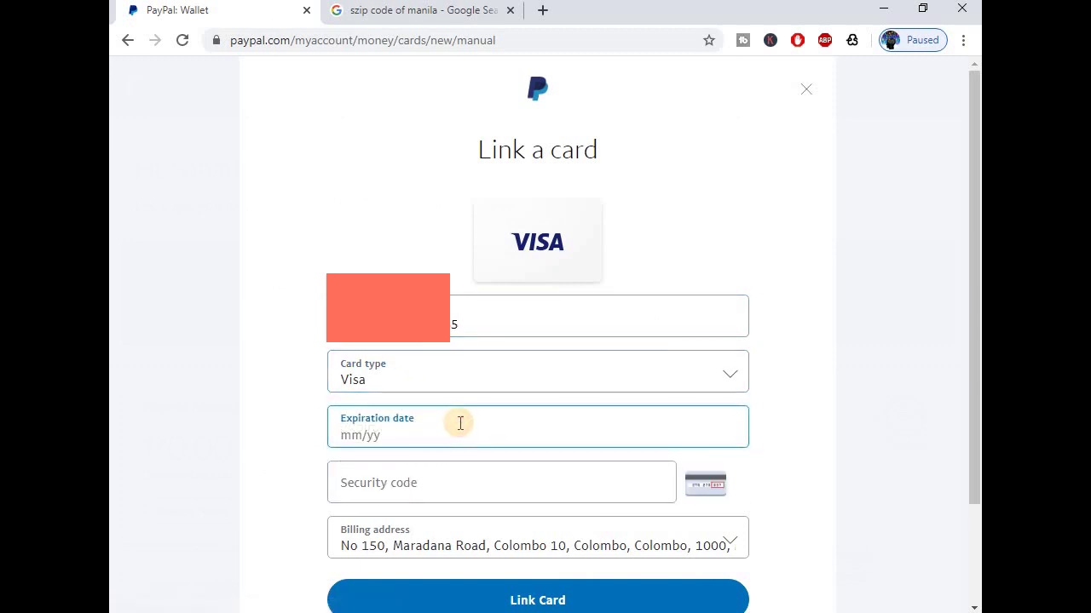
text(06/22)
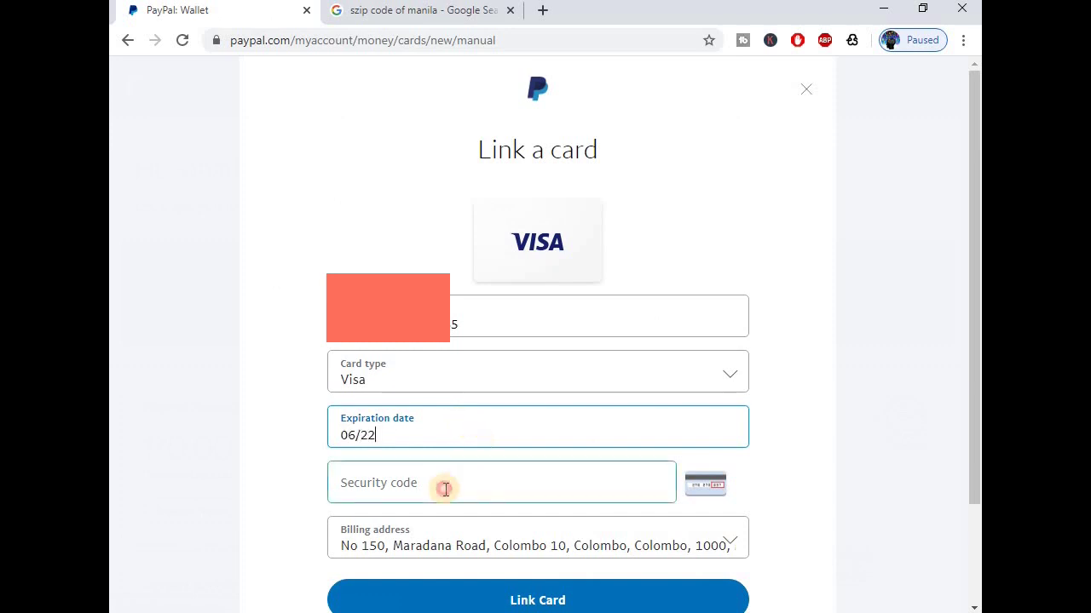
click(445, 489)
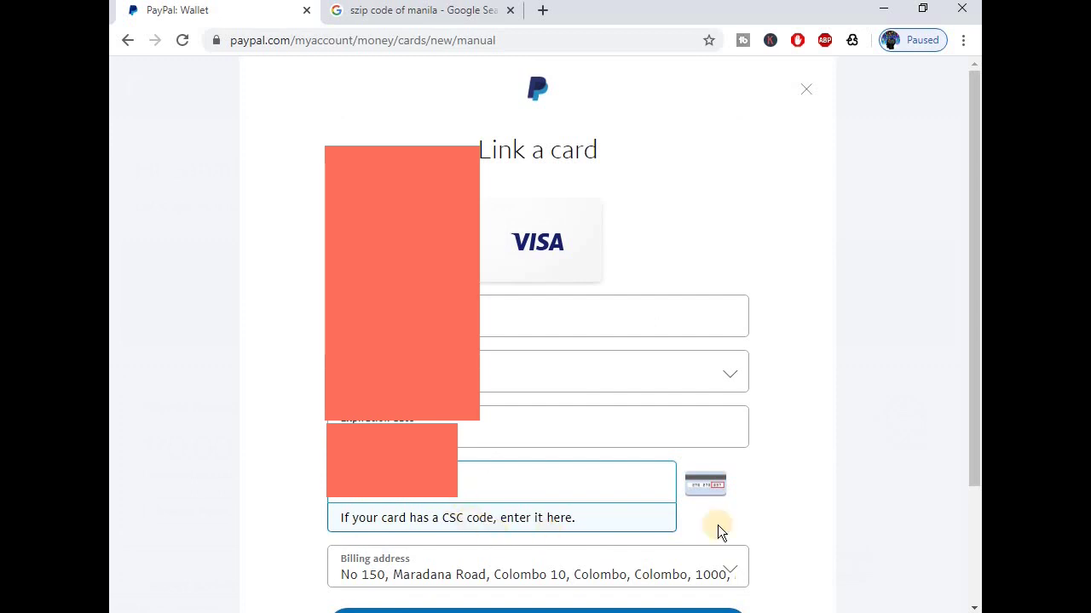
scroll(560, 499, down, 2)
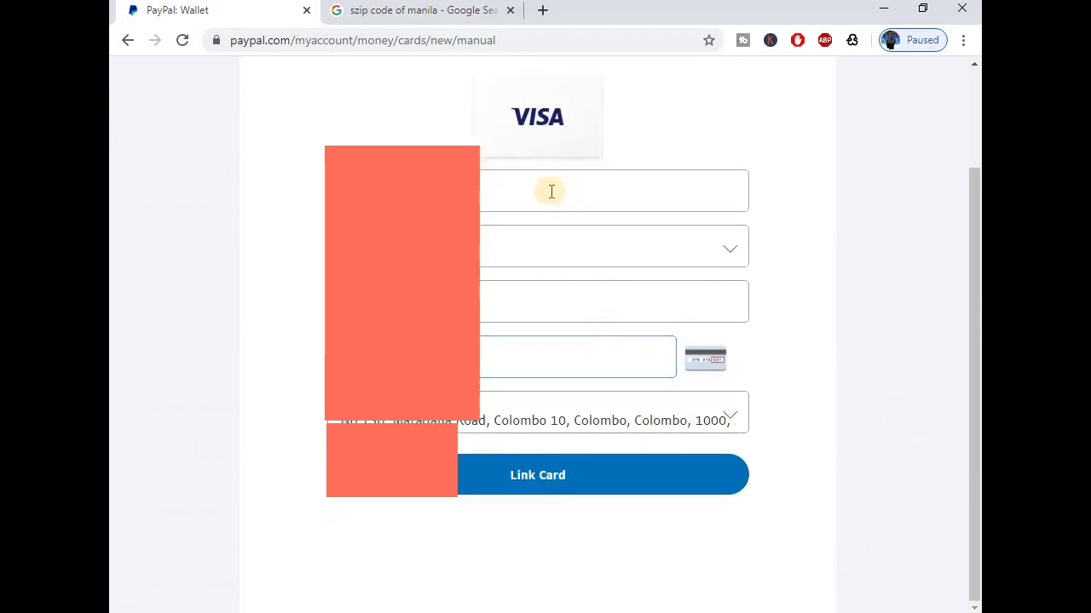
click(530, 478)
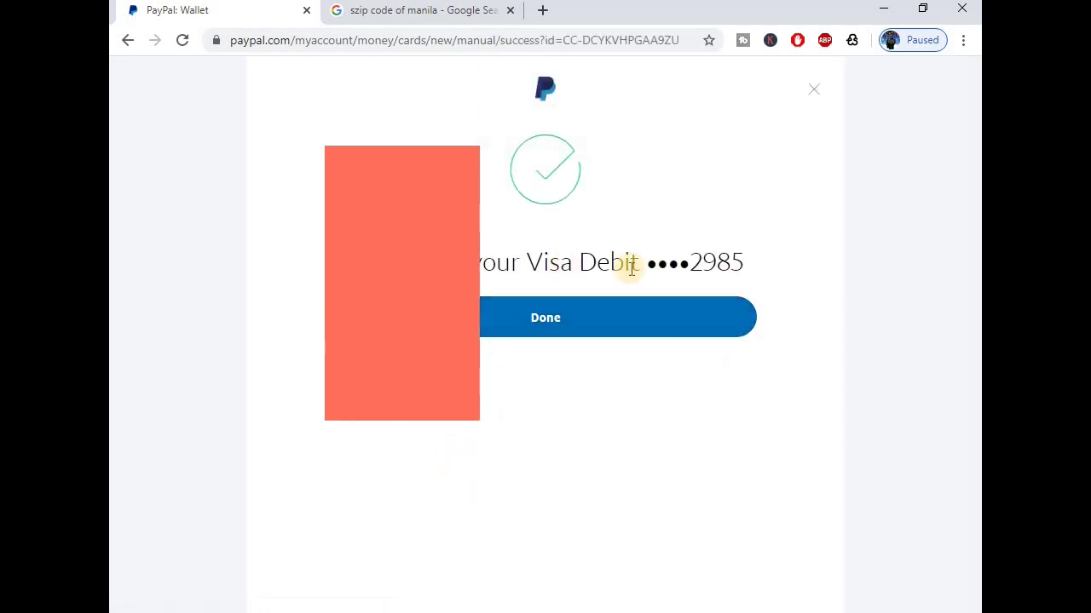
click(546, 319)
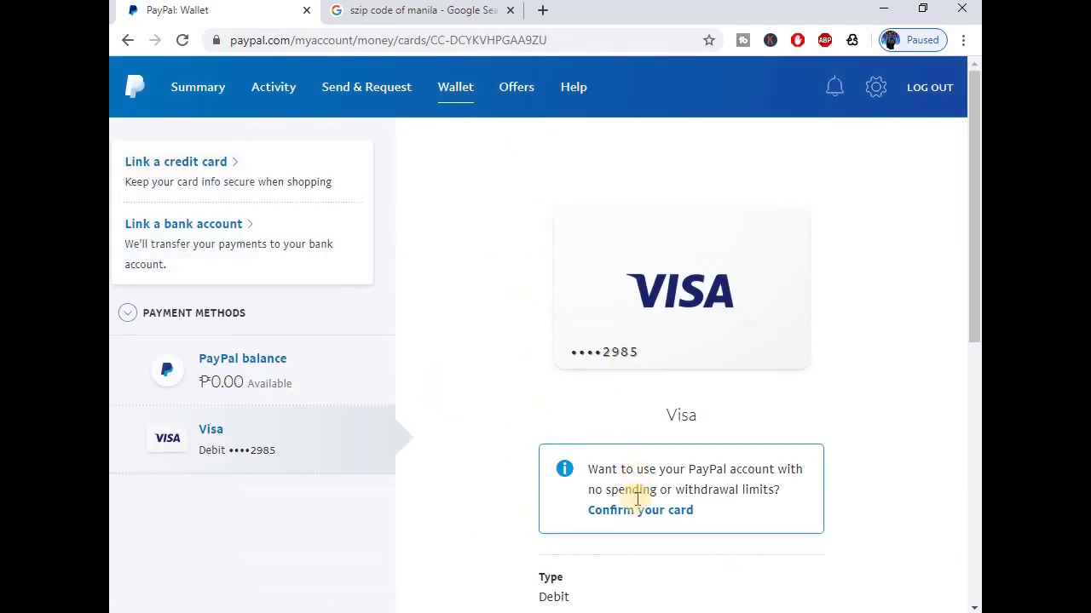
scroll(637, 514, down, 1)
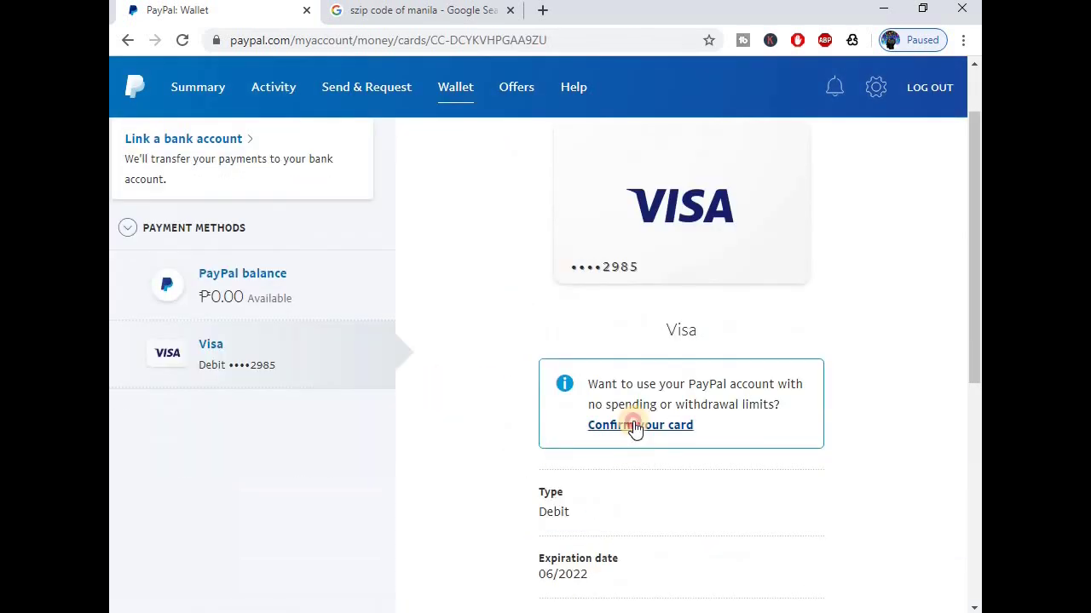
click(631, 426)
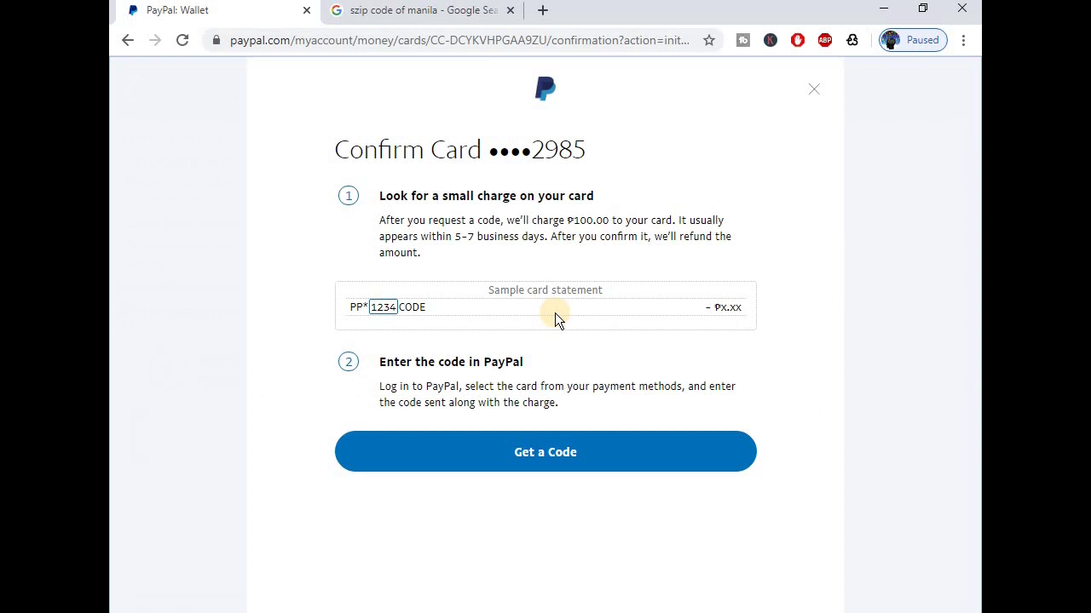
click(819, 94)
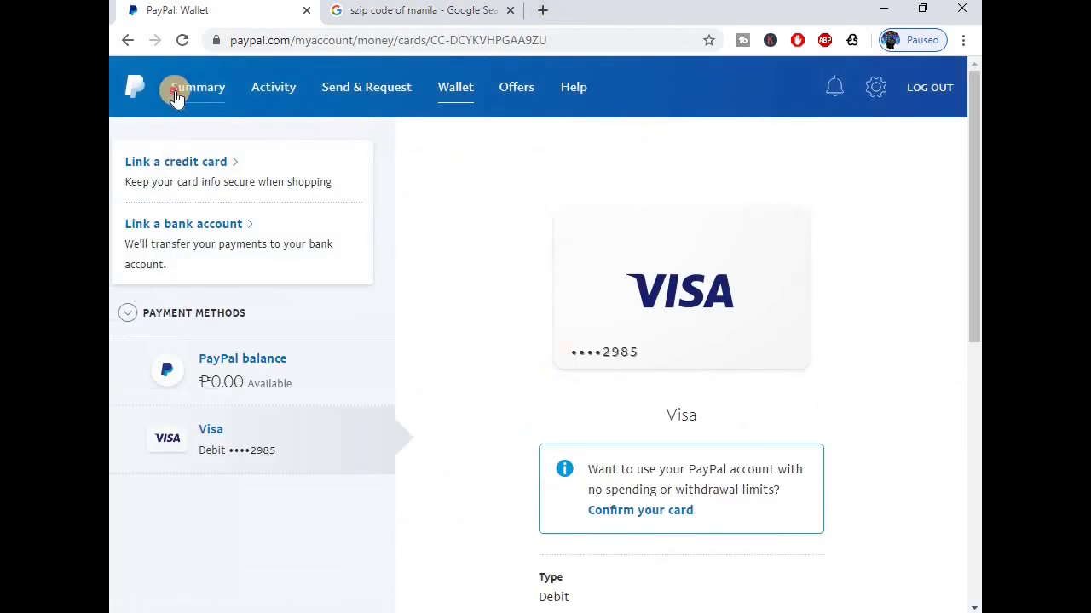
Open a new blank Chrome tab beside the PayPal Summary and Manila ZIP code tabs, ready for an address.
click(177, 97)
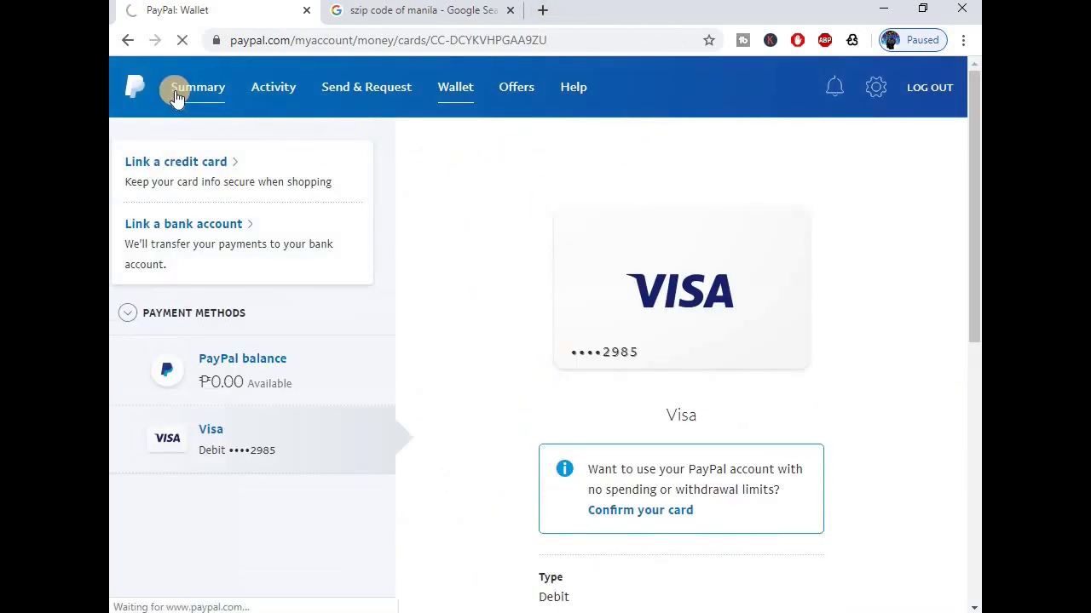
click(451, 15)
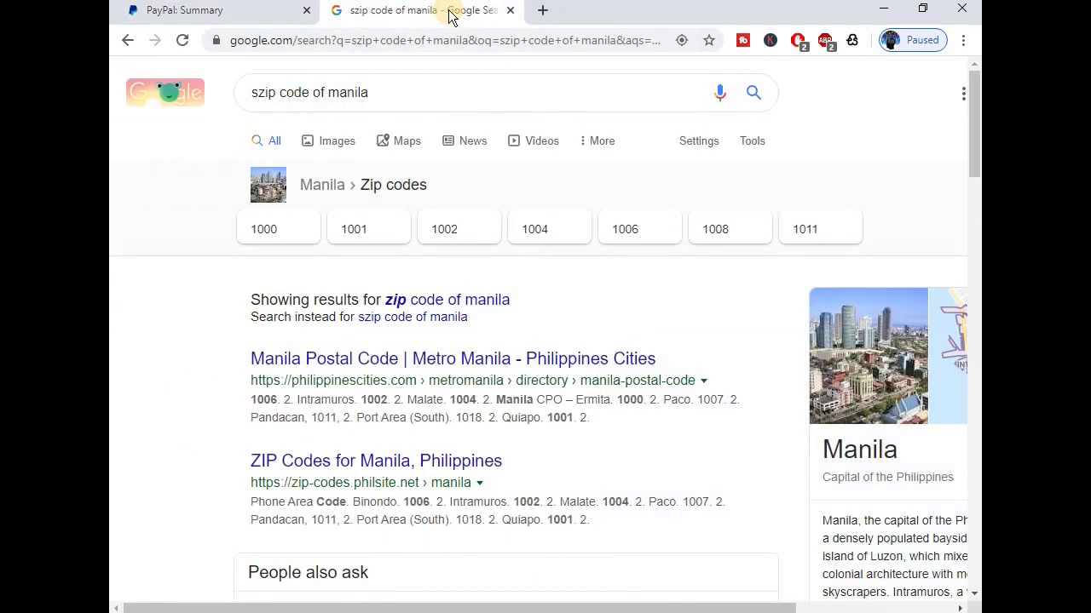
click(542, 10)
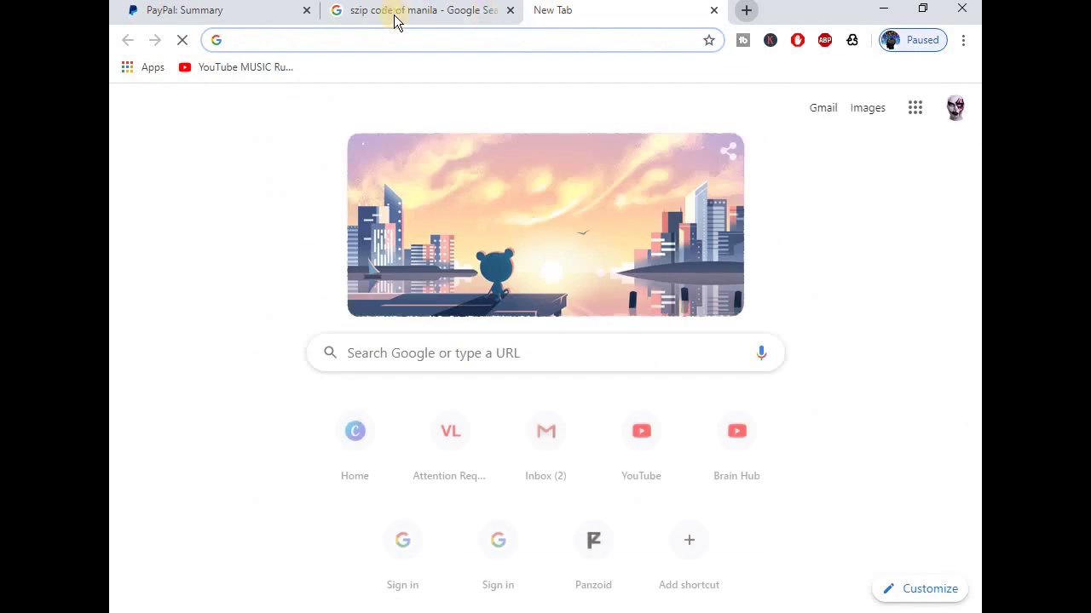
click(238, 12)
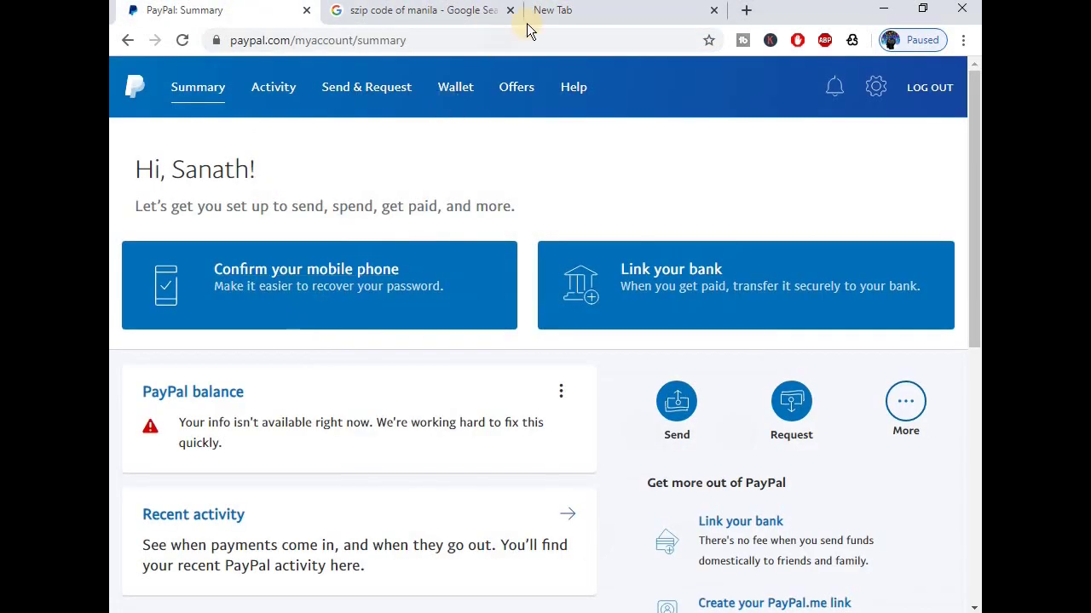
click(564, 13)
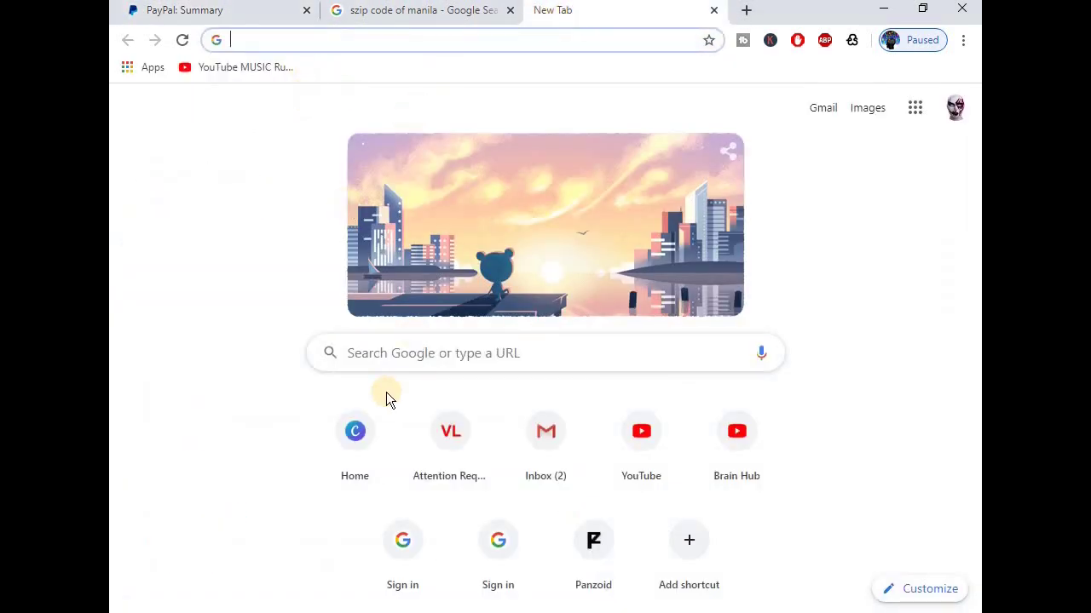
click(372, 361)
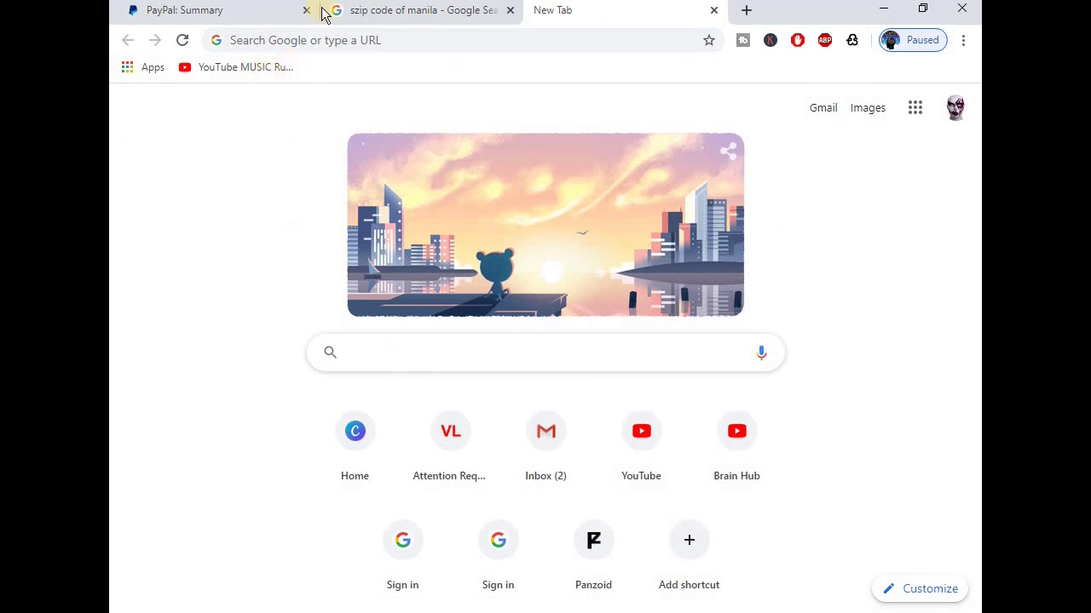
click(313, 41)
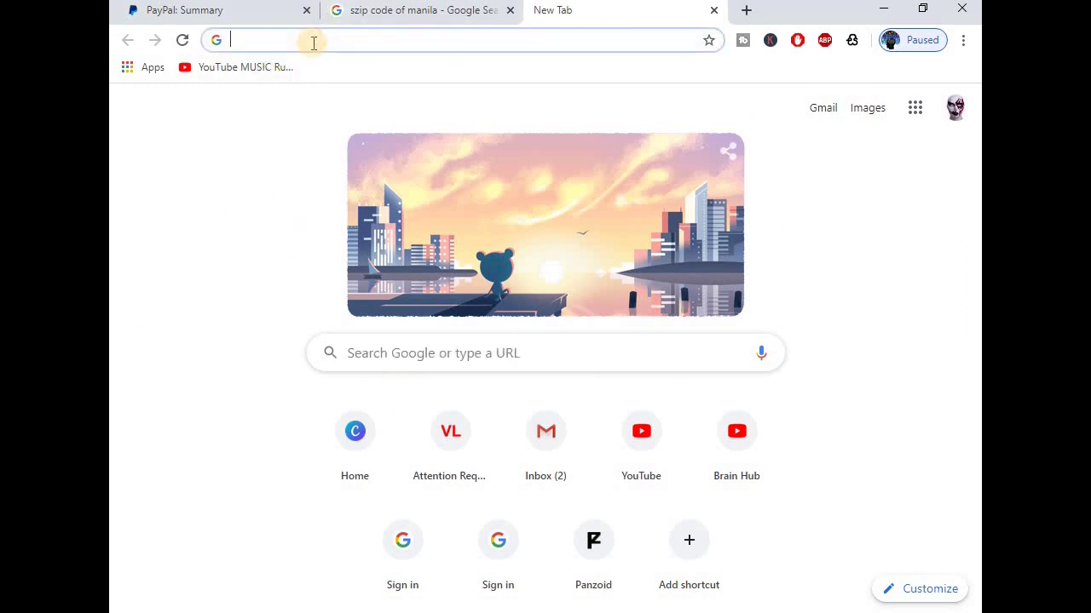
text(www.)
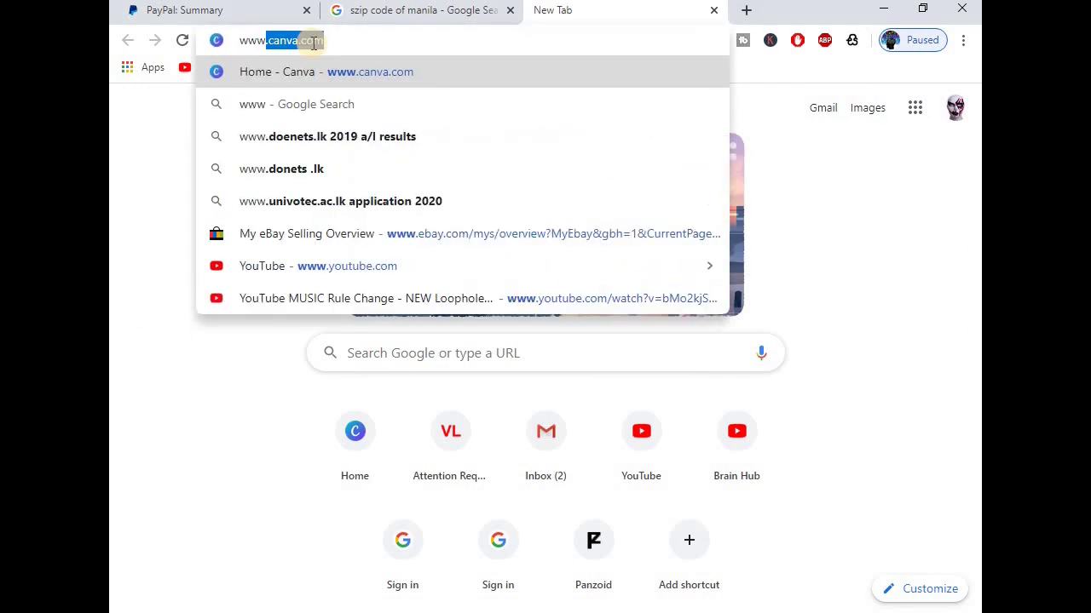
text(payp)
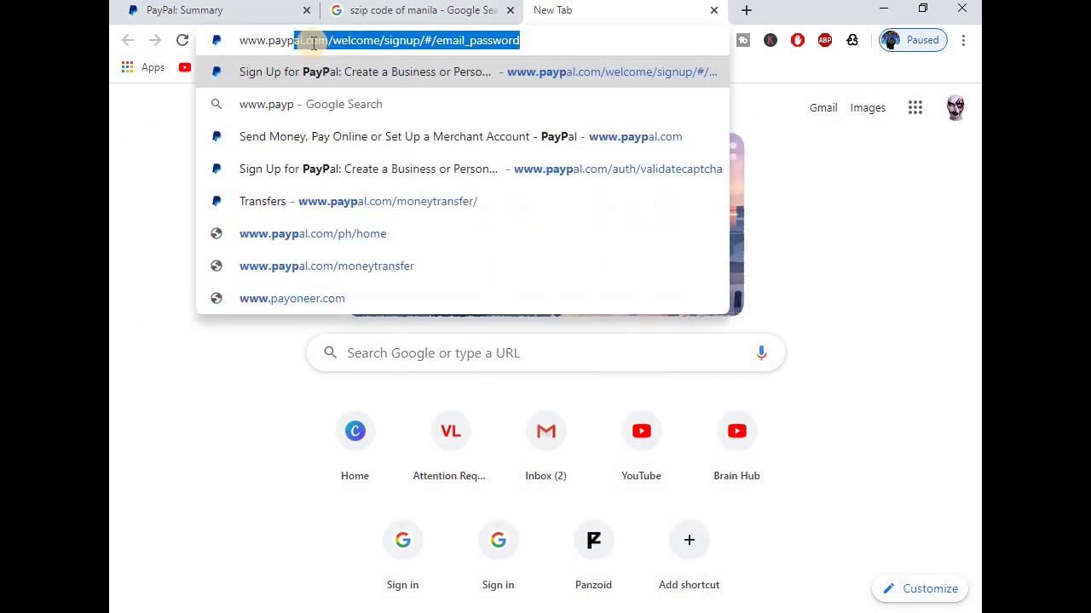
text(al.com)
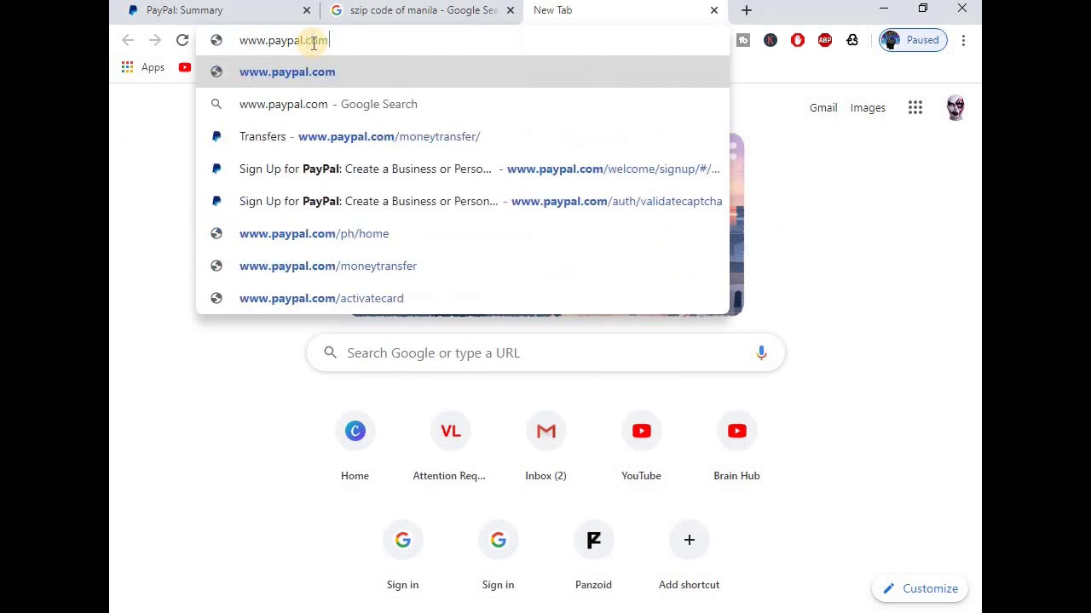
key(Return)
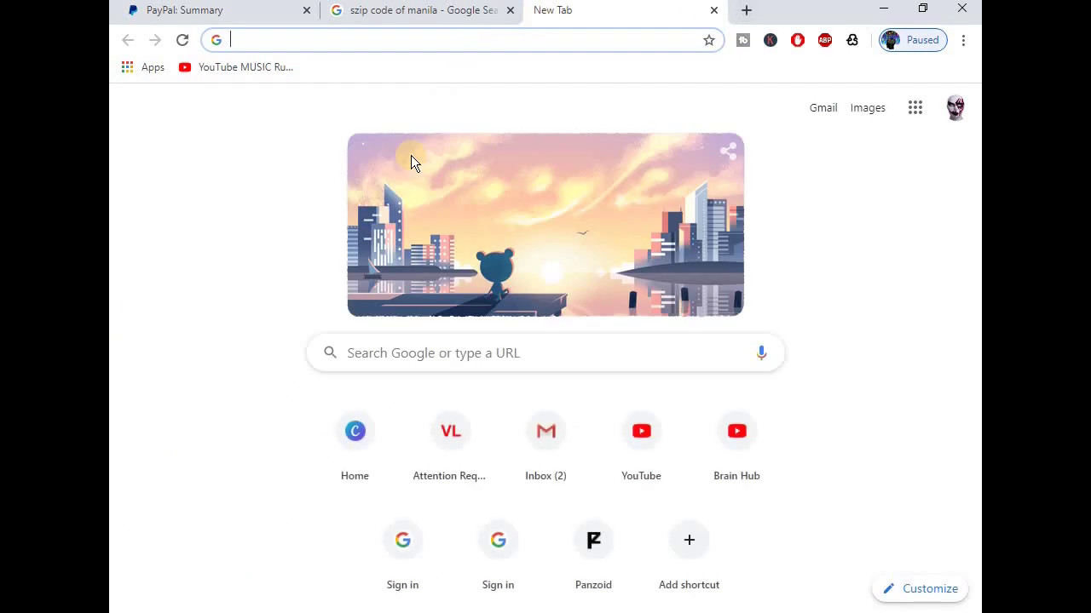
text(www)
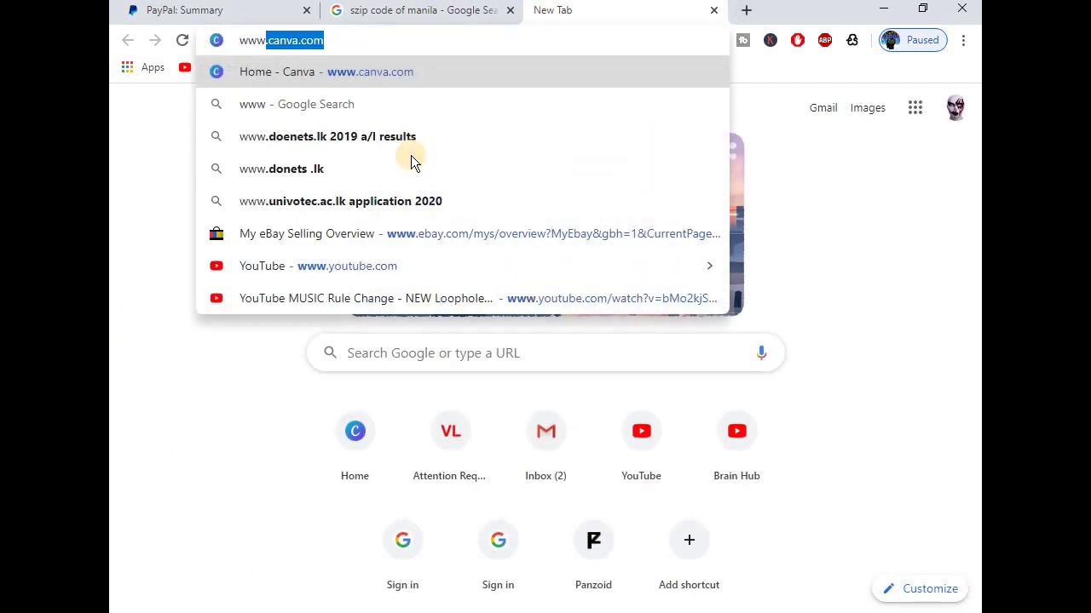
text(.p)
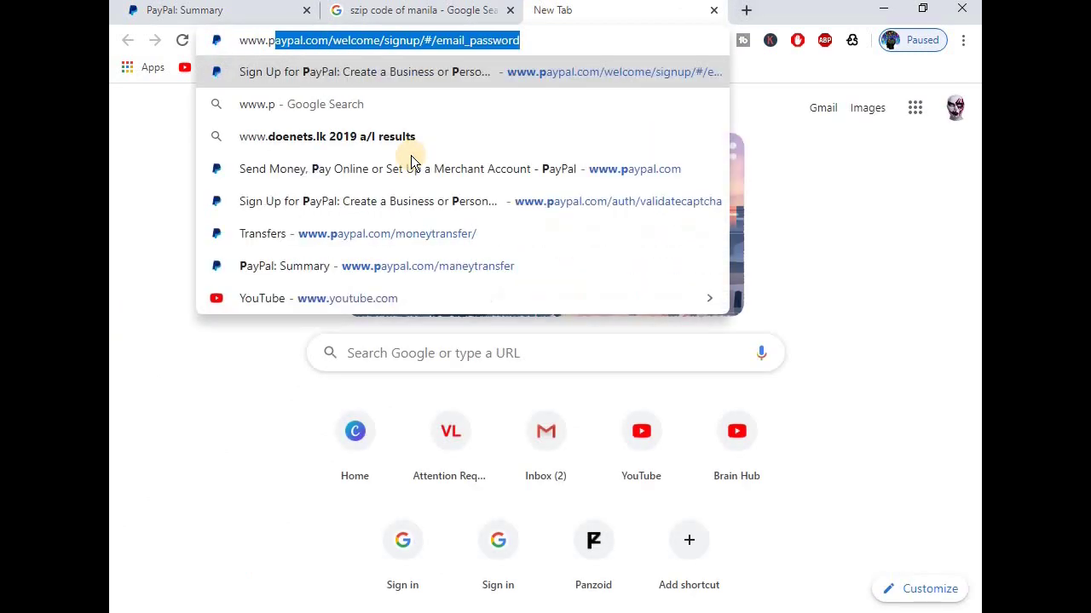
text(aypal.com)
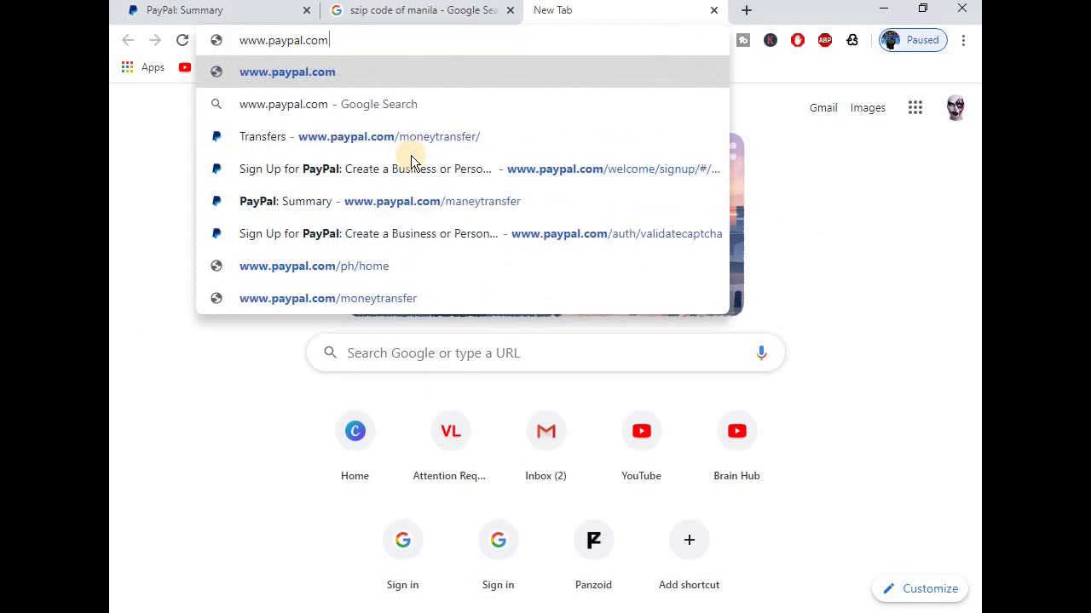
text(/)
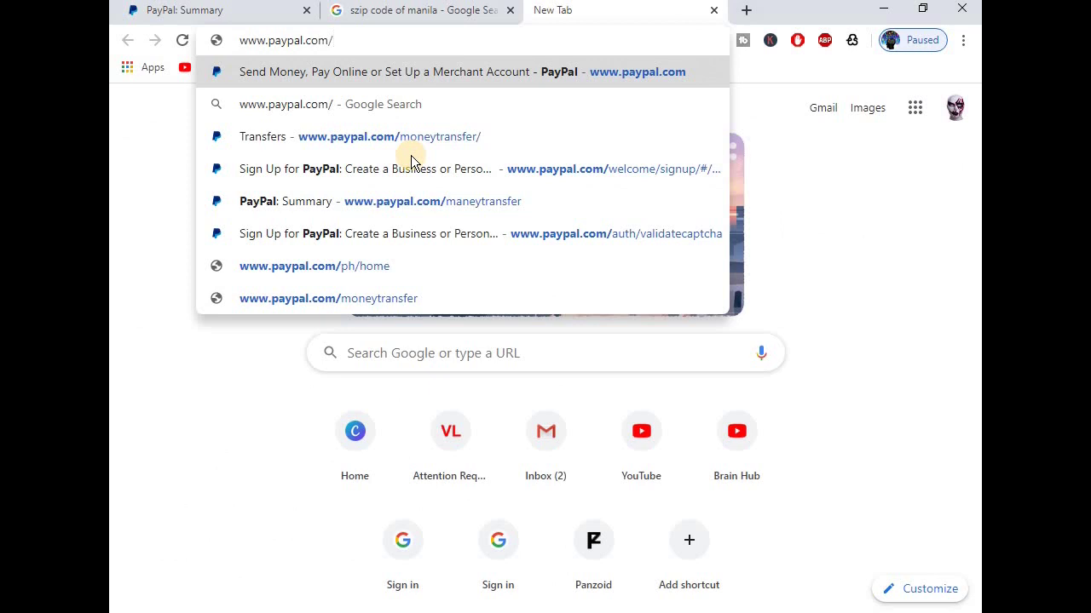
text(mon)
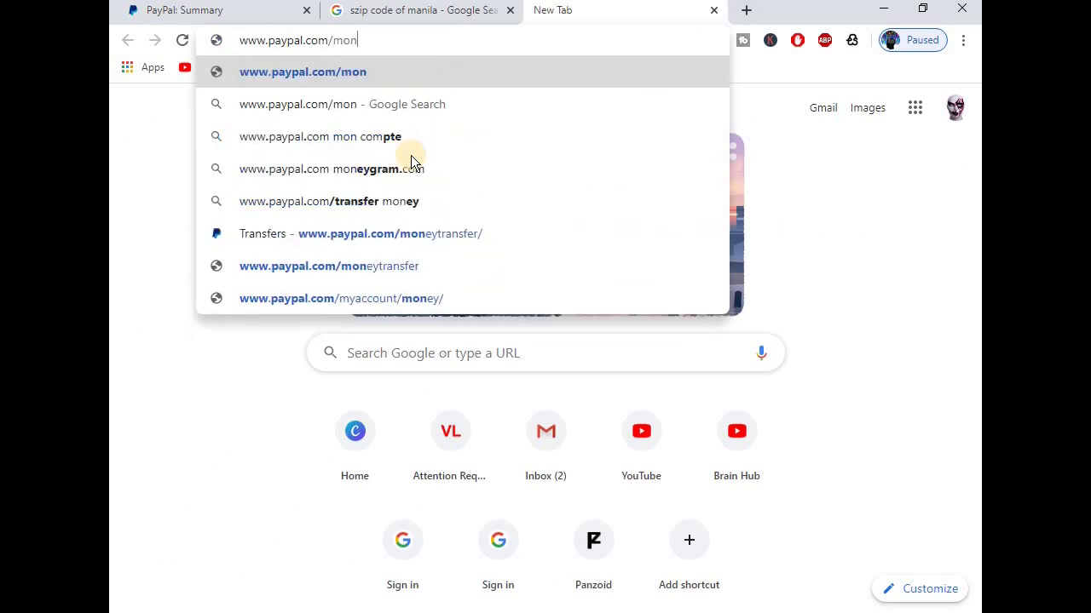
text(ey)
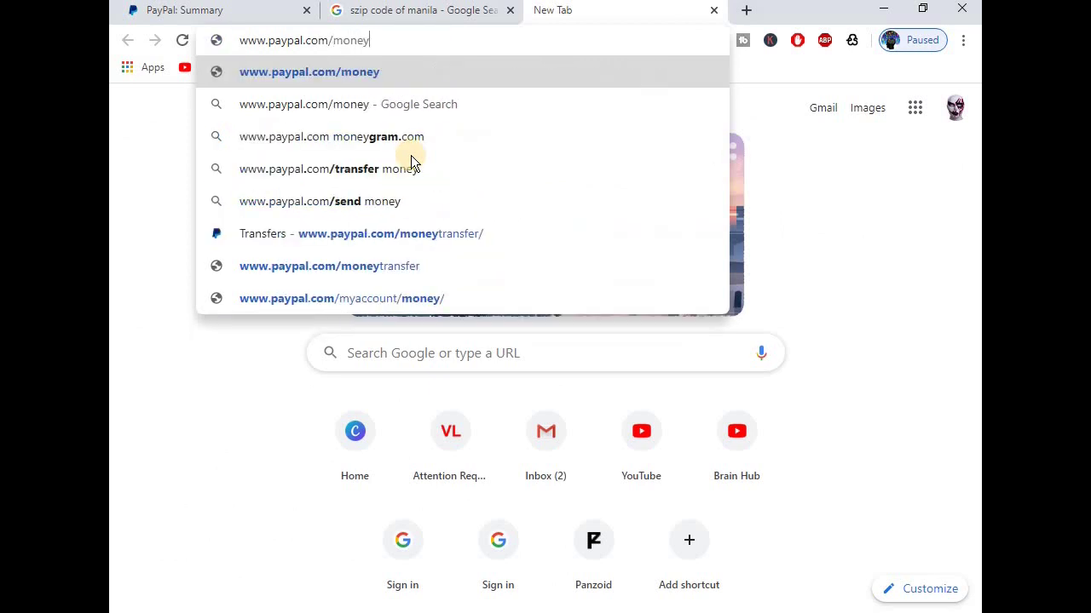
text(transfer)
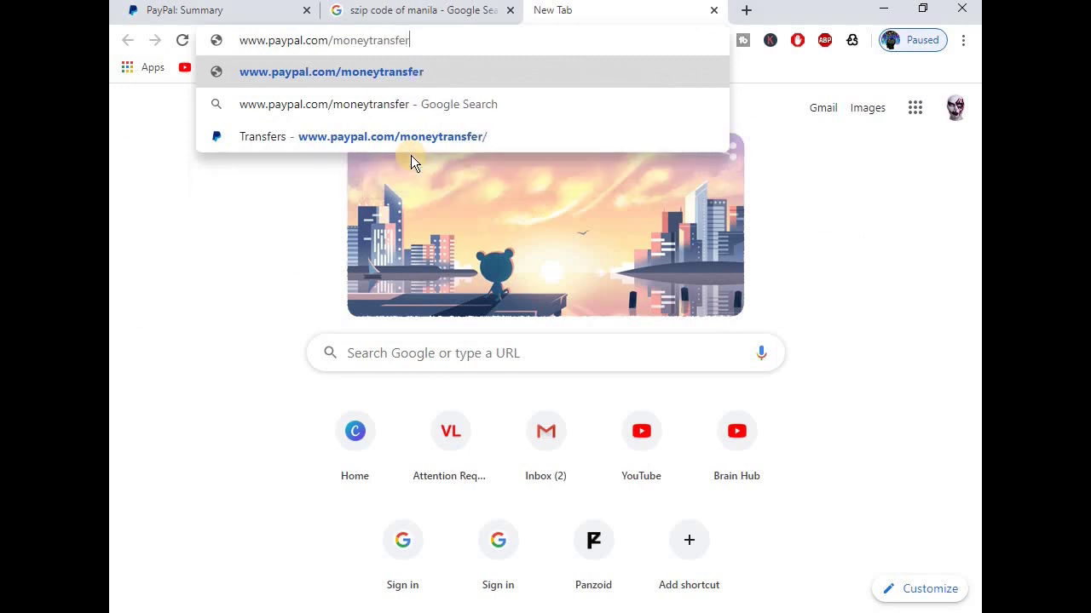
text(/)
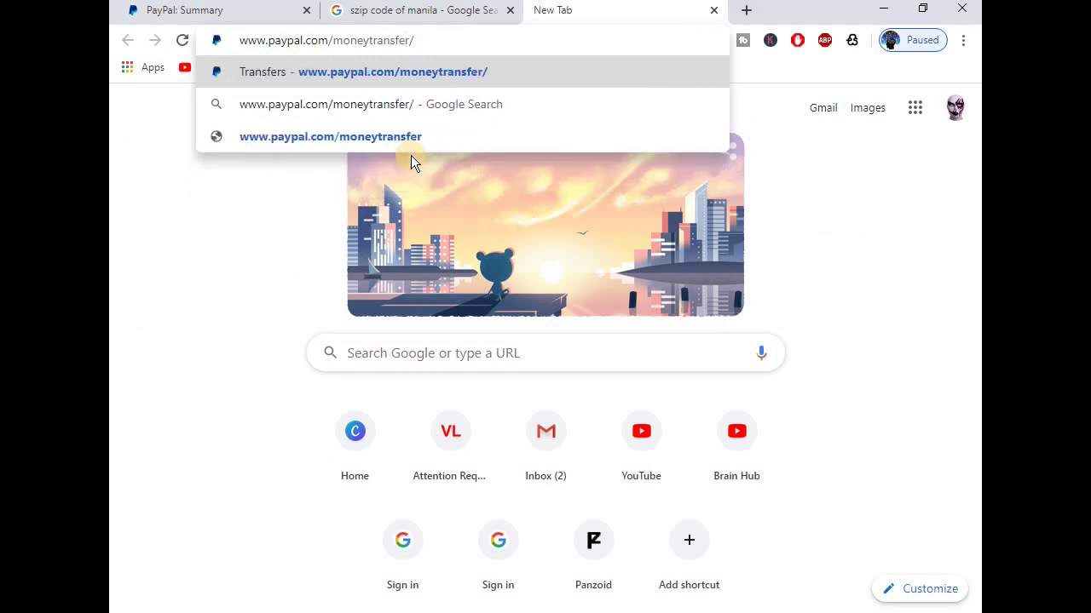
key(Return)
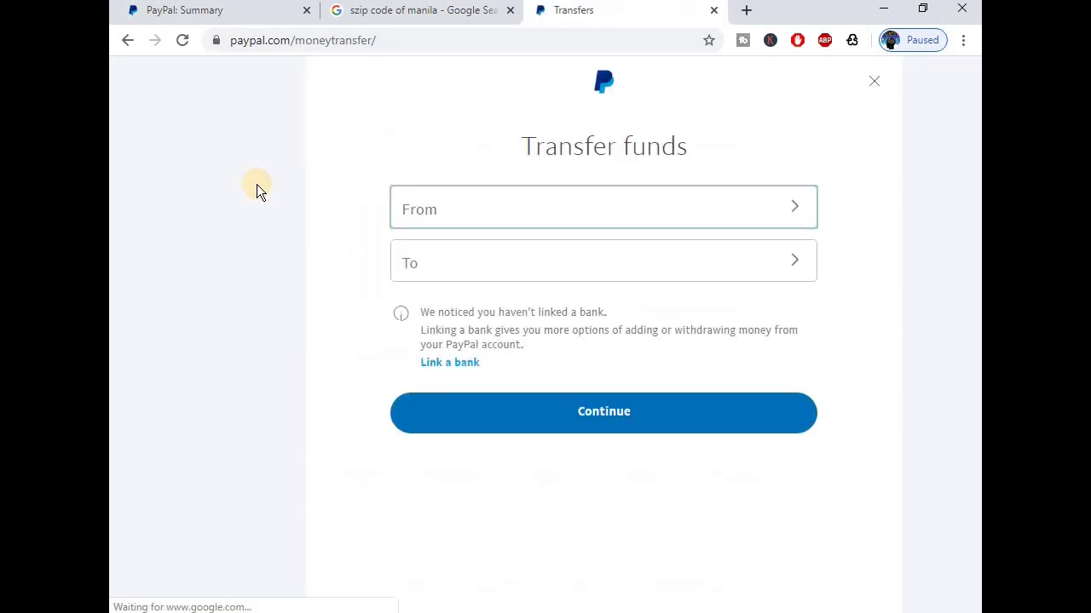
Choose the Visa card ending 2985 (LKR) as the To account and continue, leaving From empty.
click(811, 214)
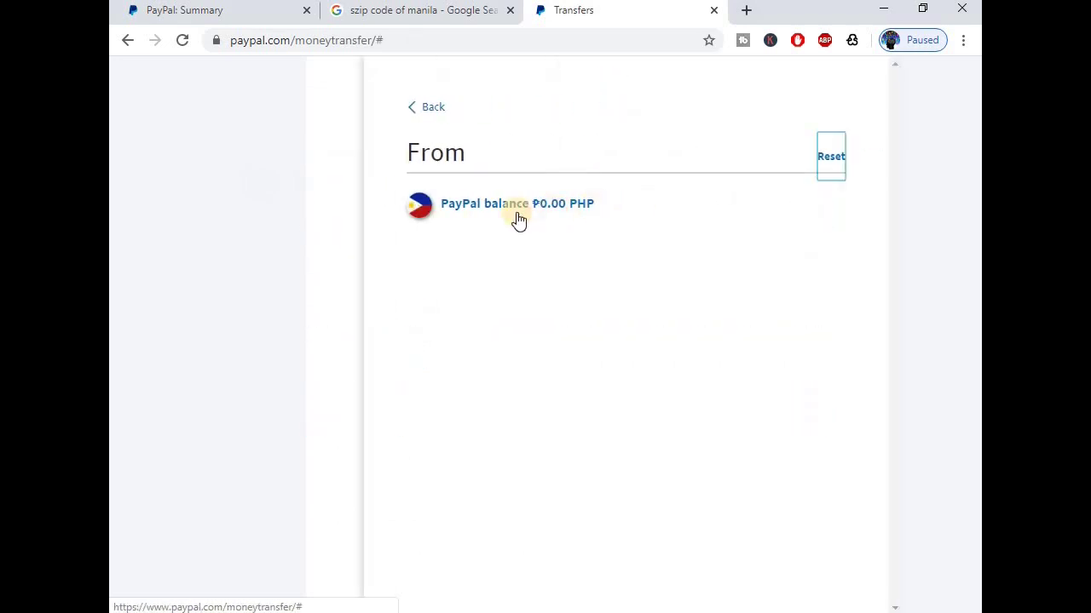
click(420, 110)
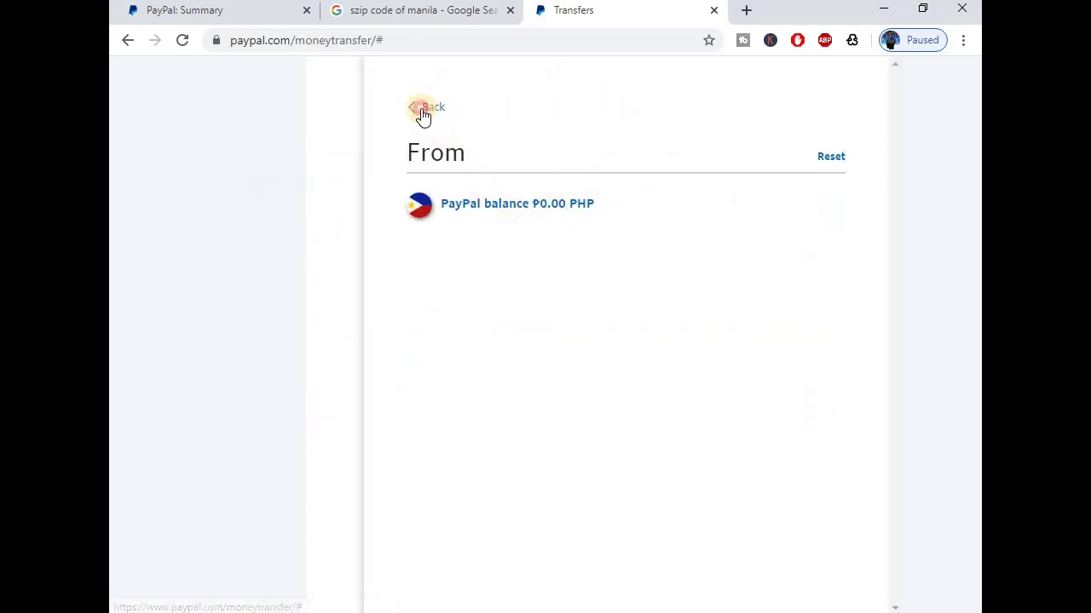
click(470, 273)
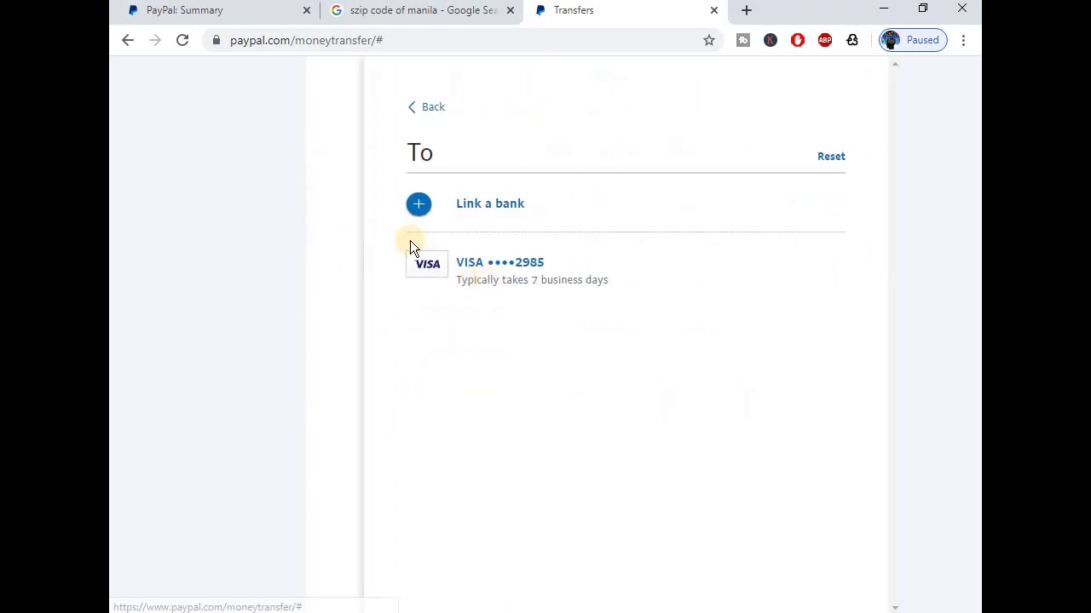
click(506, 273)
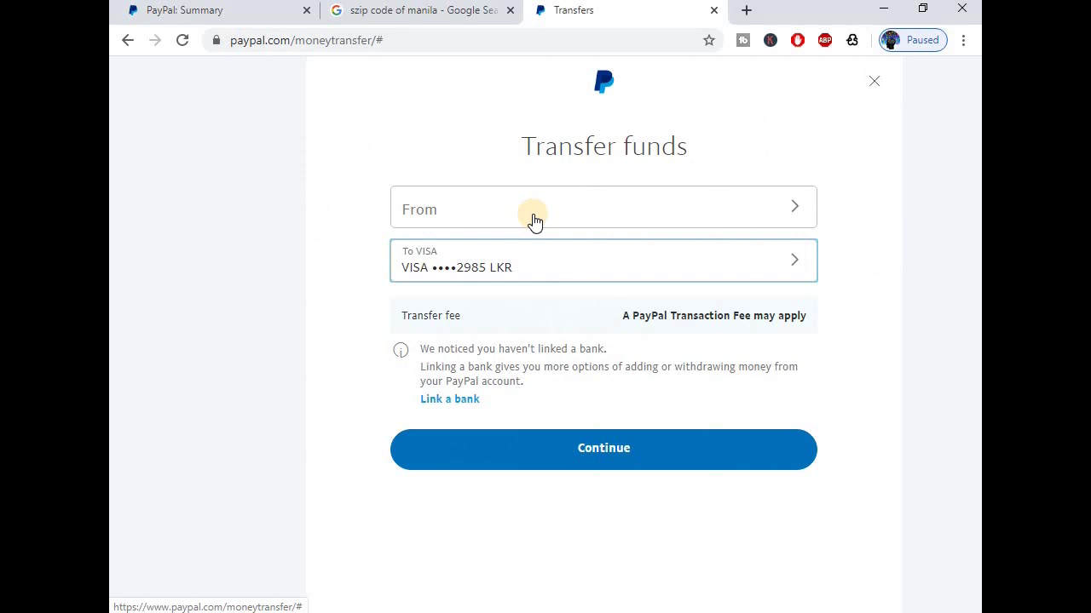
click(588, 446)
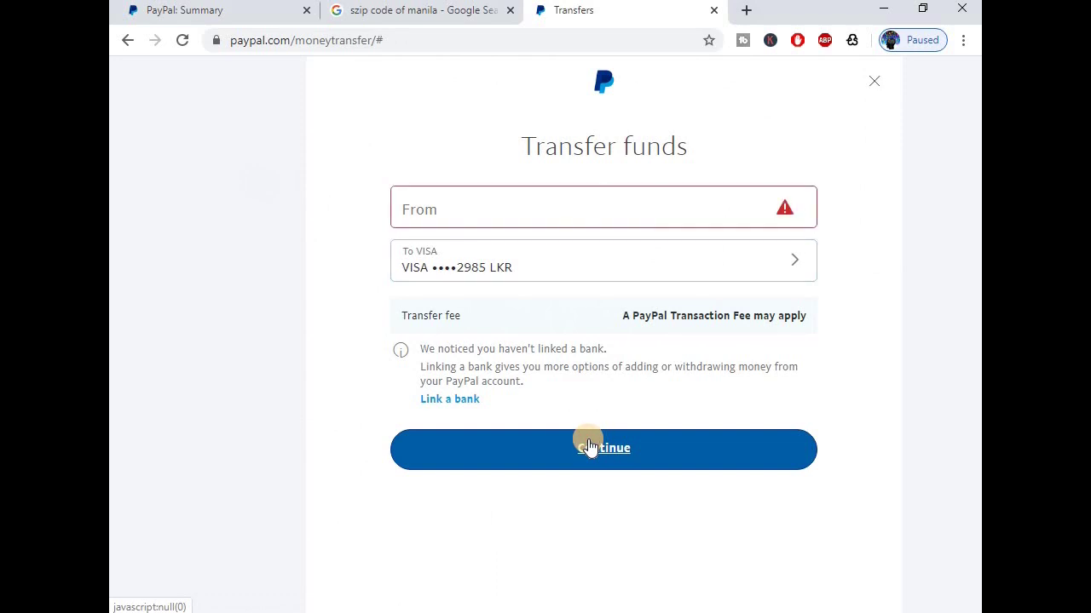